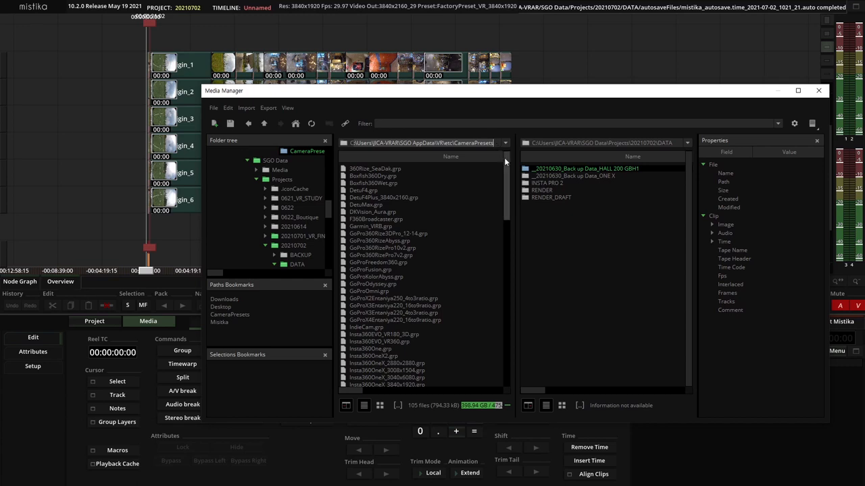
# Bookmark the CameraPresets folder under SGO AppData/VR/etc in the Media Manager's path bookmarks.
pyautogui.moveTo(506, 158)
pyautogui.mouseDown()
pyautogui.moveTo(501, 341)
pyautogui.moveTo(510, 146)
pyautogui.mouseUp()
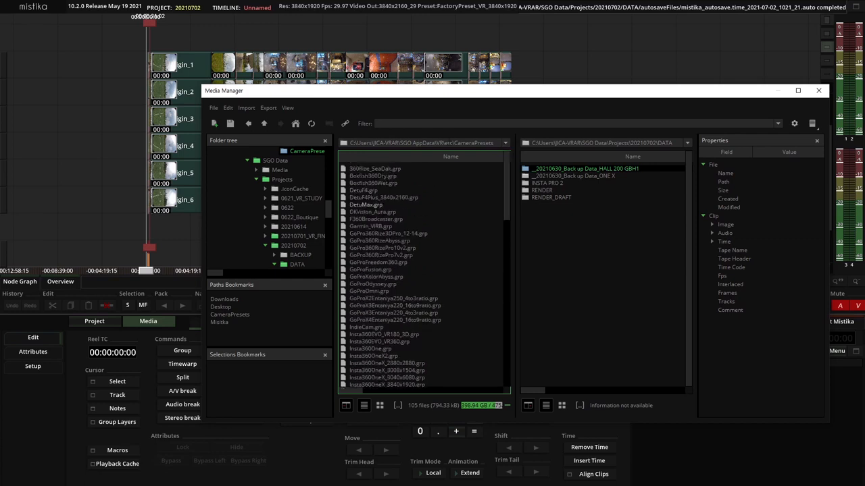
pyautogui.scroll(2, 303, 207)
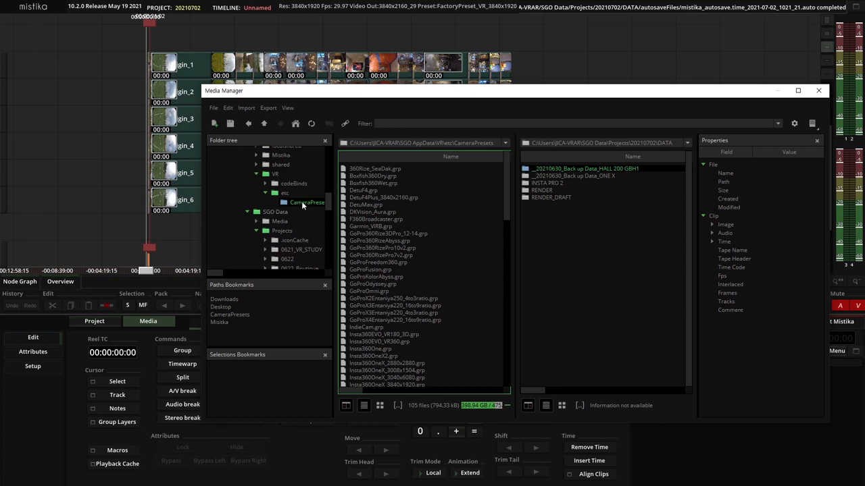
pyautogui.scroll(1, 303, 206)
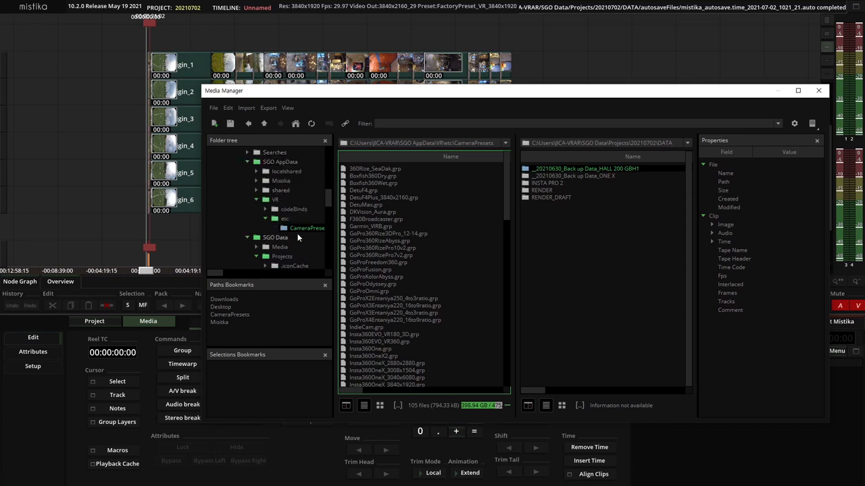
pyautogui.moveTo(301, 232); pyautogui.dragTo(247, 337)
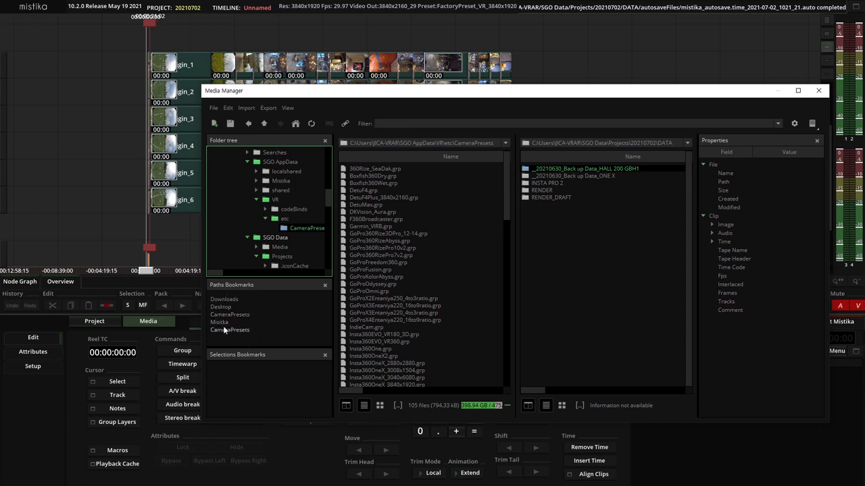
# Open the new CameraPresets bookmark and look through the camera preset files.
pyautogui.click(460, 170)
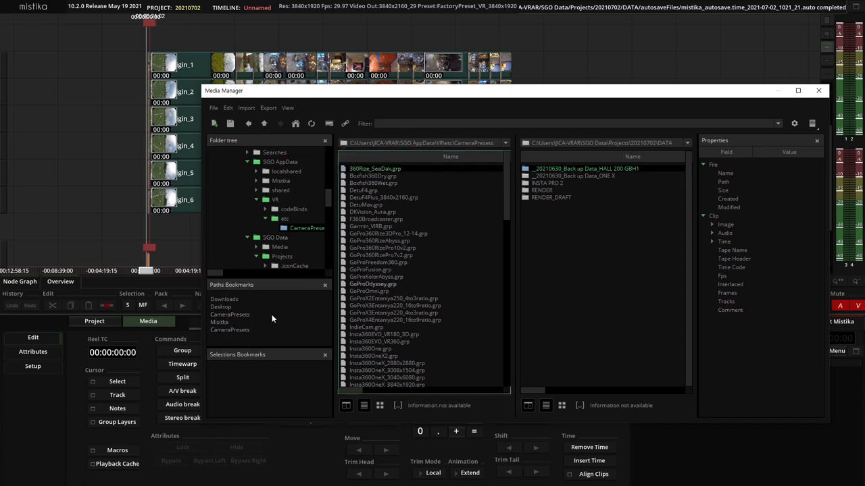
pyautogui.click(222, 331)
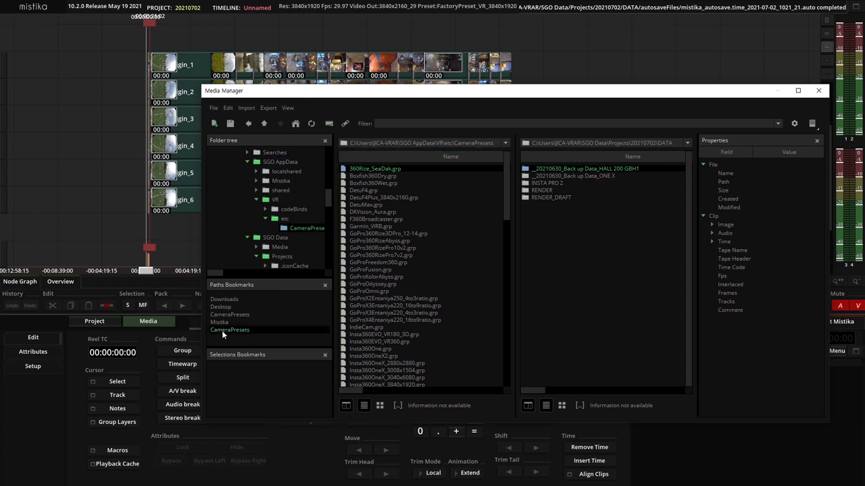
pyautogui.scroll(-10, 495, 215)
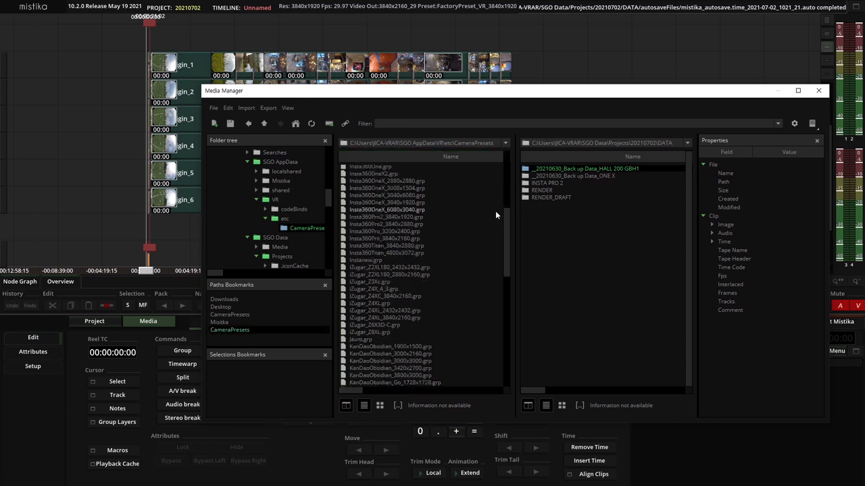
pyautogui.scroll(-2, 495, 215)
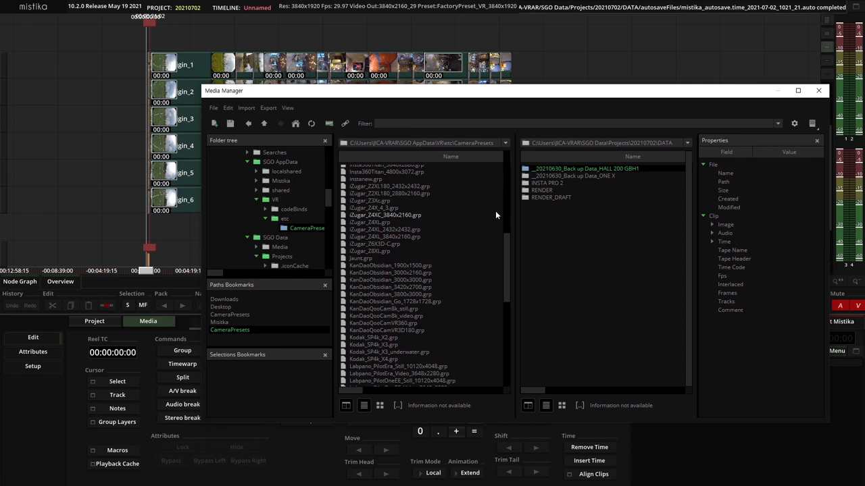
pyautogui.scroll(-4, 495, 215)
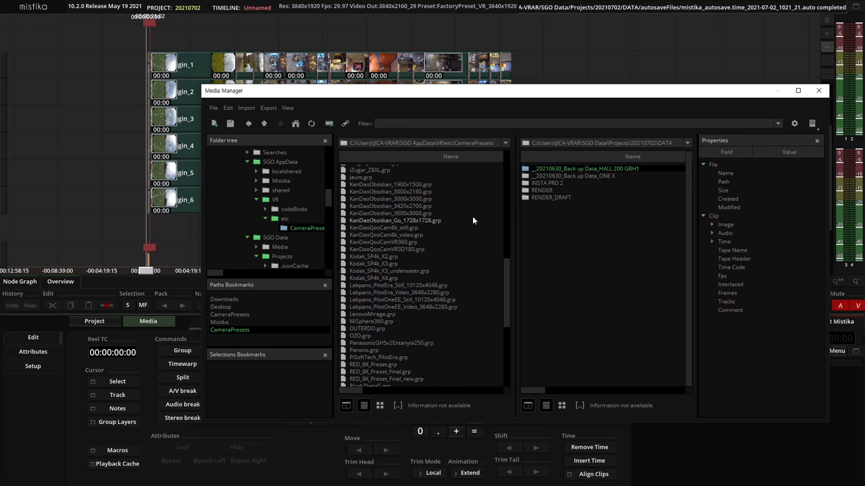
pyautogui.moveTo(504, 268)
pyautogui.mouseDown()
pyautogui.moveTo(501, 345)
pyautogui.moveTo(512, 257)
pyautogui.mouseUp()
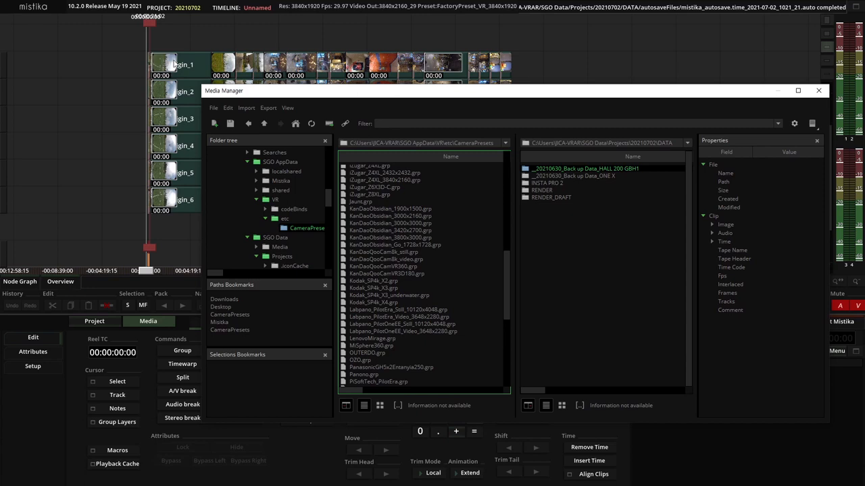
pyautogui.scroll(6, 400, 256)
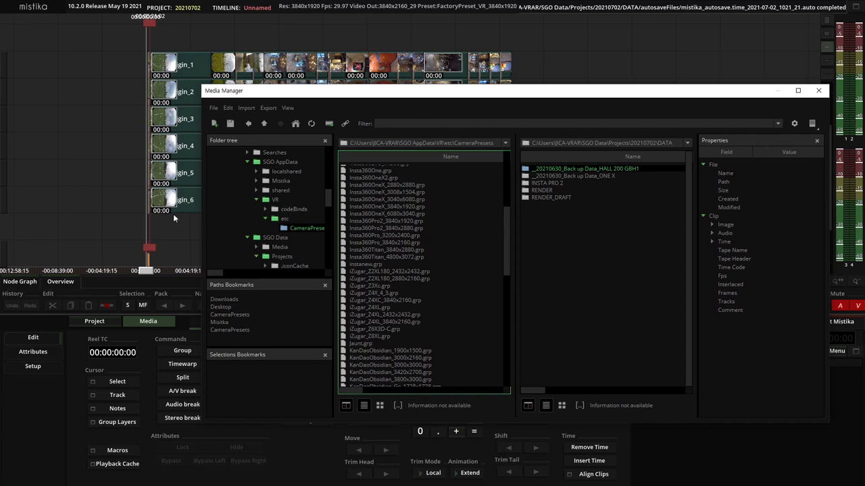
# Close the Media Manager and open the football-field origin_1 clip to check its source size, returning to the timeline.
pyautogui.click(818, 89)
pyautogui.doubleClick(175, 60)
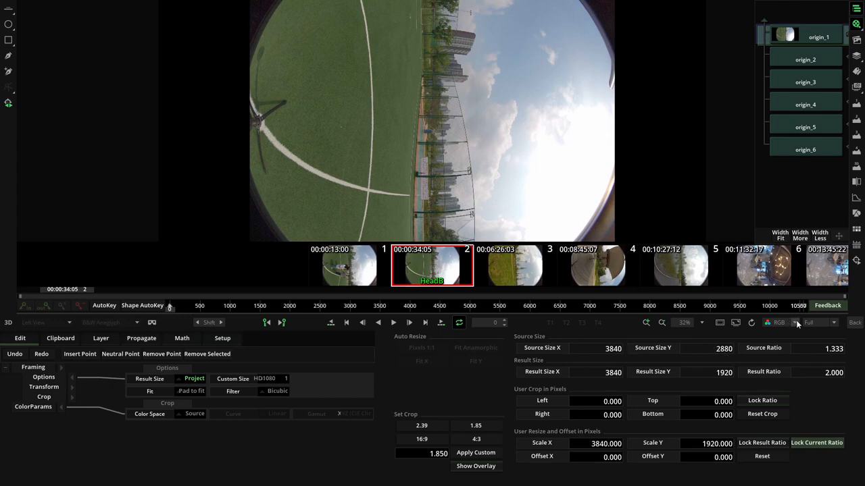
pyautogui.click(852, 326)
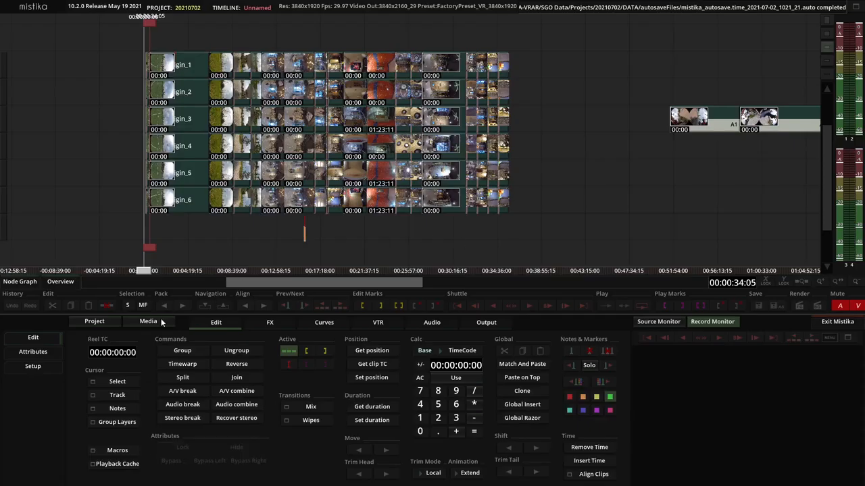
# Reopen the Media Manager and place the Insta360Pro2_3840x2880.grp camera preset above the origin clip stack at 00:09:28:08.
pyautogui.click(162, 321)
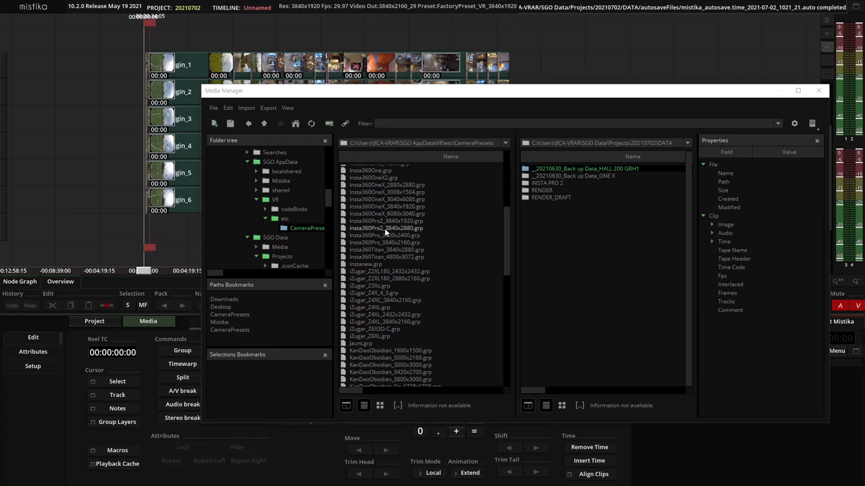
pyautogui.moveTo(398, 228)
pyautogui.mouseDown()
pyautogui.moveTo(290, 123)
pyautogui.moveTo(190, 49)
pyautogui.moveTo(245, 44)
pyautogui.mouseUp()
pyautogui.click(818, 90)
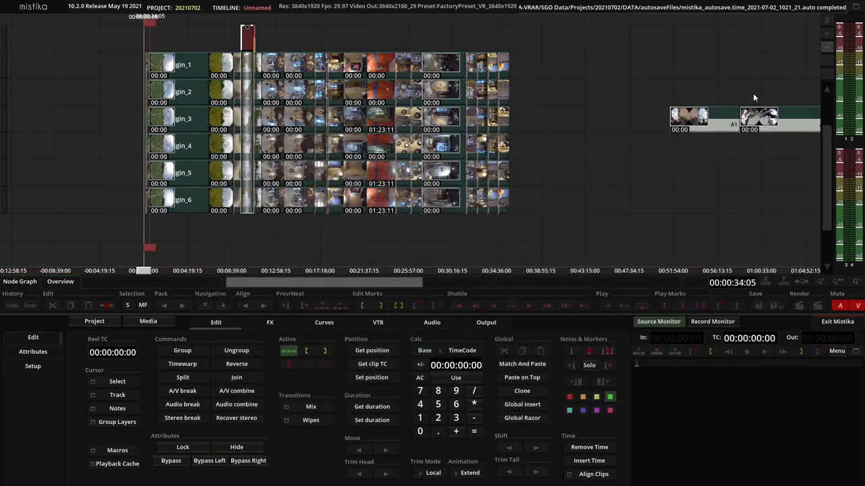
# Open the added VR Stitch effect to inspect the stitched panorama, and return to the timeline.
pyautogui.click(618, 167)
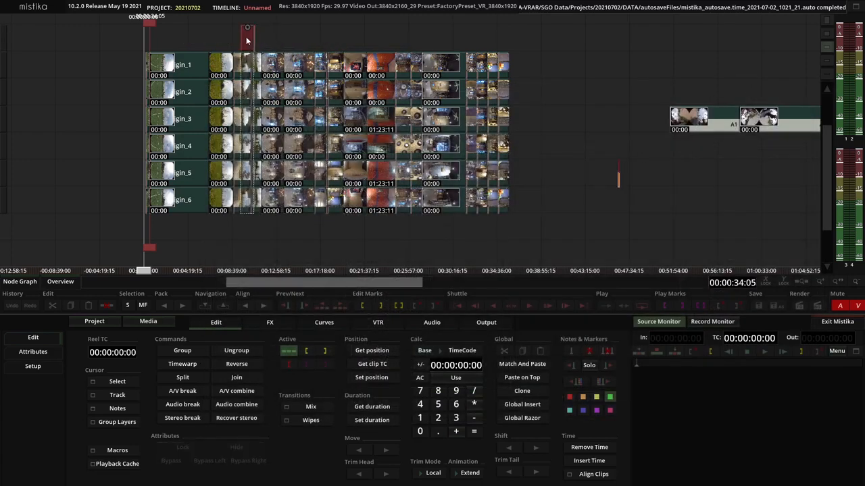
pyautogui.scroll(1, 246, 39)
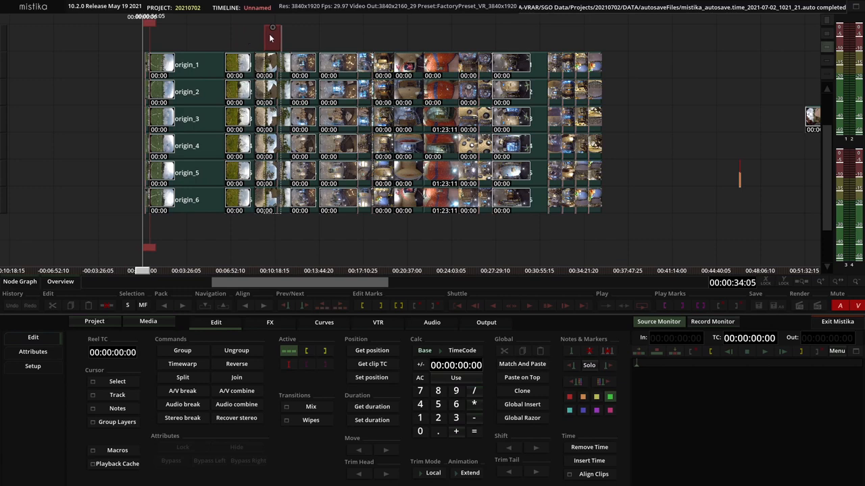
pyautogui.click(272, 38)
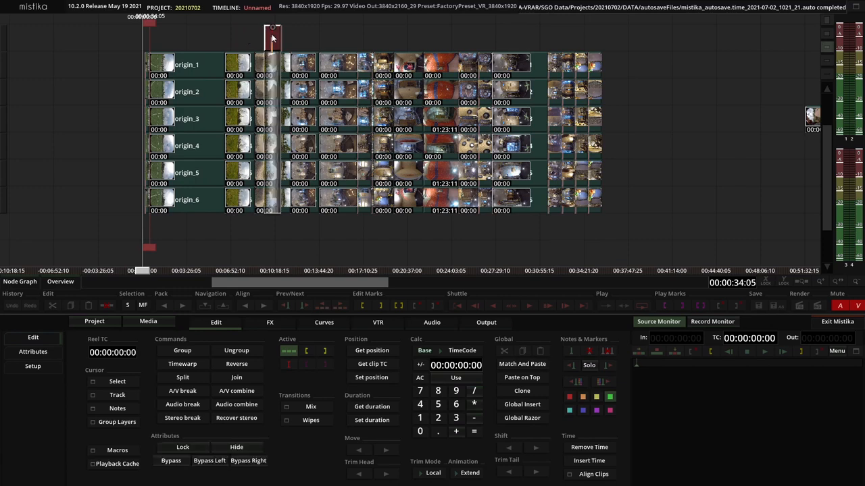
pyautogui.doubleClick(272, 38)
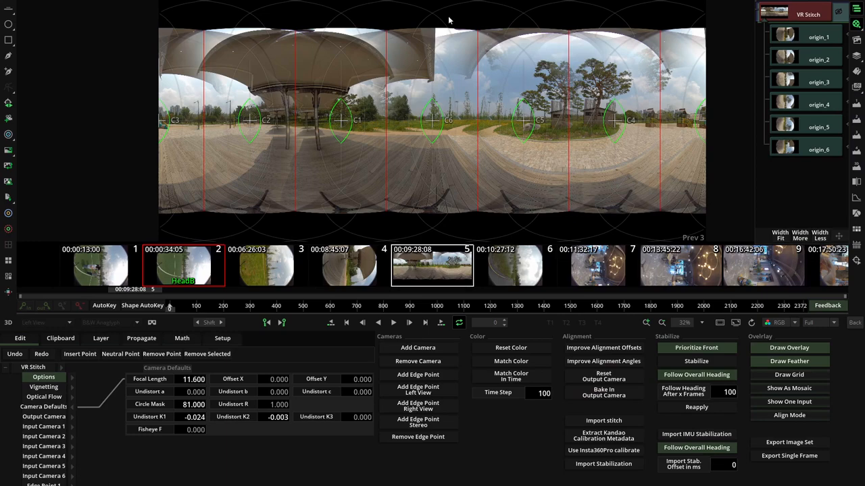
pyautogui.click(855, 324)
# Cut the single VR Stitch effect and paste it above all the selected clips of the origin_1 row.
pyautogui.scroll(-2, 509, 104)
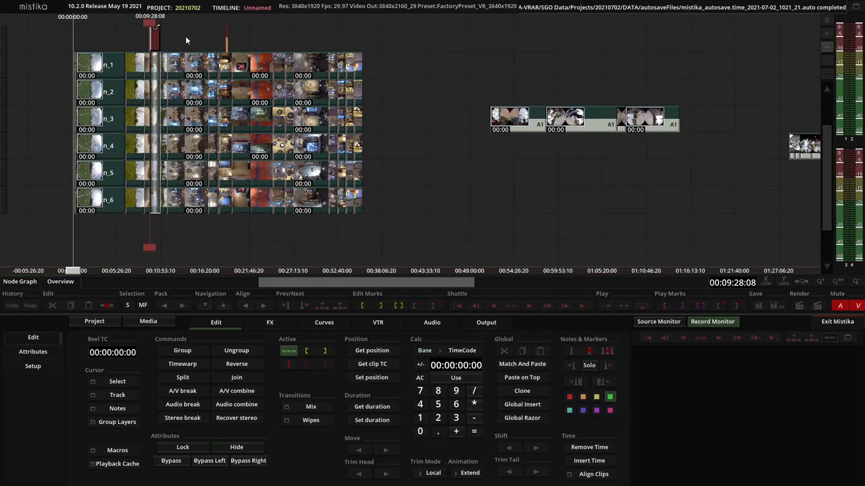
pyautogui.moveTo(420, 139); pyautogui.dragTo(517, 170)
pyautogui.moveTo(366, 74); pyautogui.dragTo(386, 43)
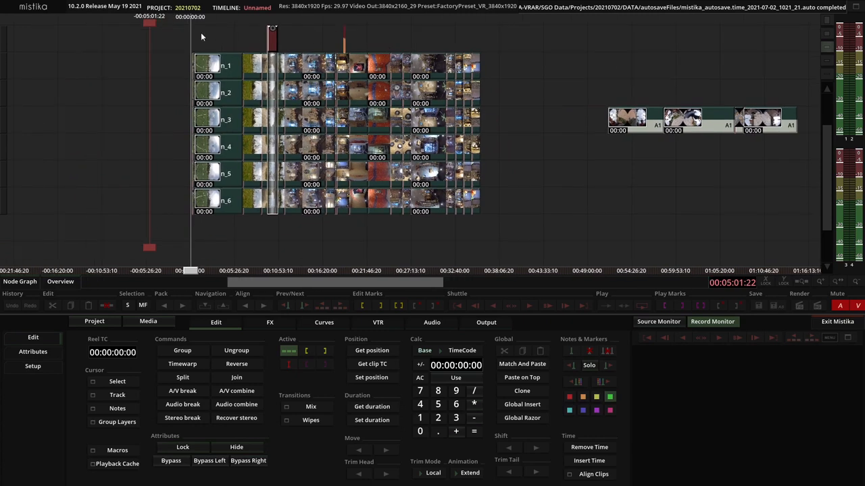
pyautogui.moveTo(308, 26); pyautogui.dragTo(248, 44)
pyautogui.hotkey('ctrl', 'x')
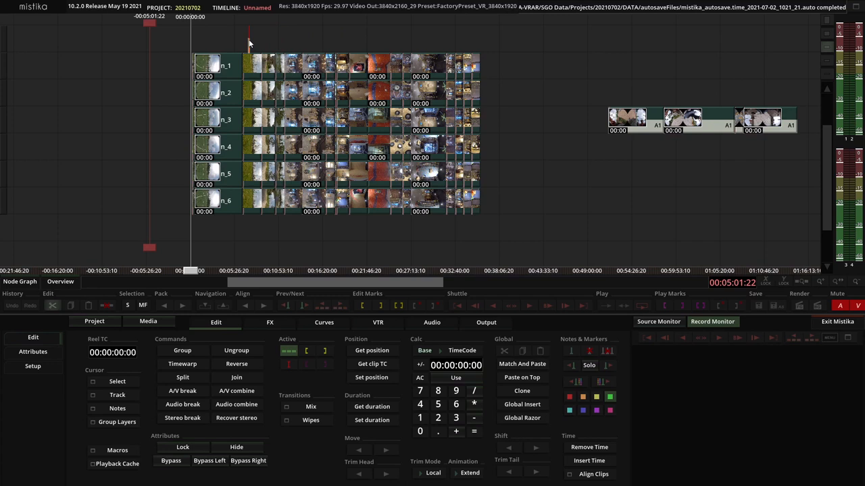
pyautogui.moveTo(168, 49); pyautogui.dragTo(548, 63)
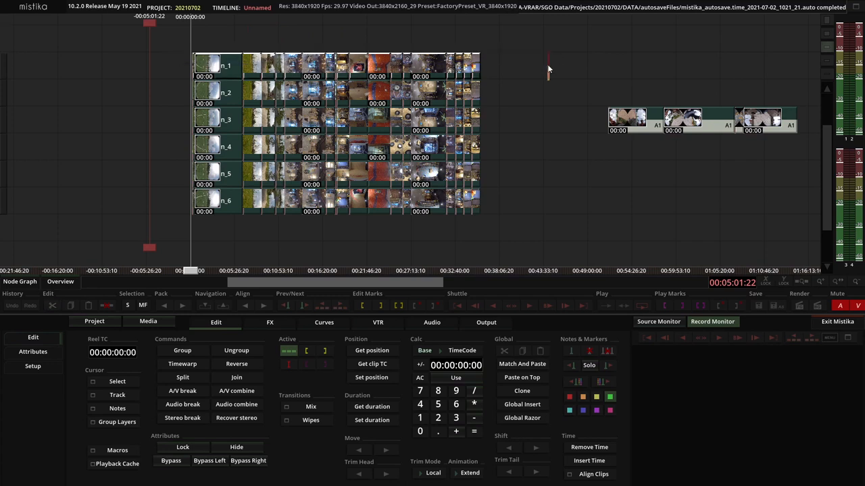
pyautogui.hotkey('ctrl', 'v')
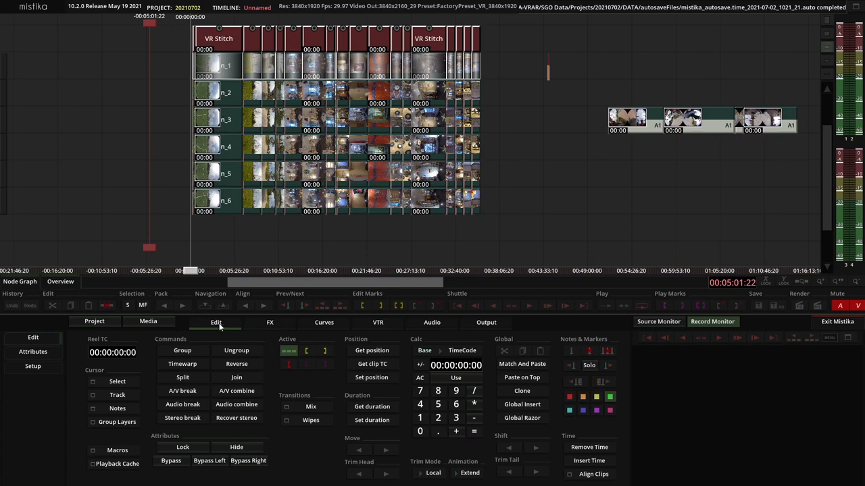
# Lock the VR Stitch effects together with their source clips, and unlock the whole selection again.
pyautogui.click(182, 447)
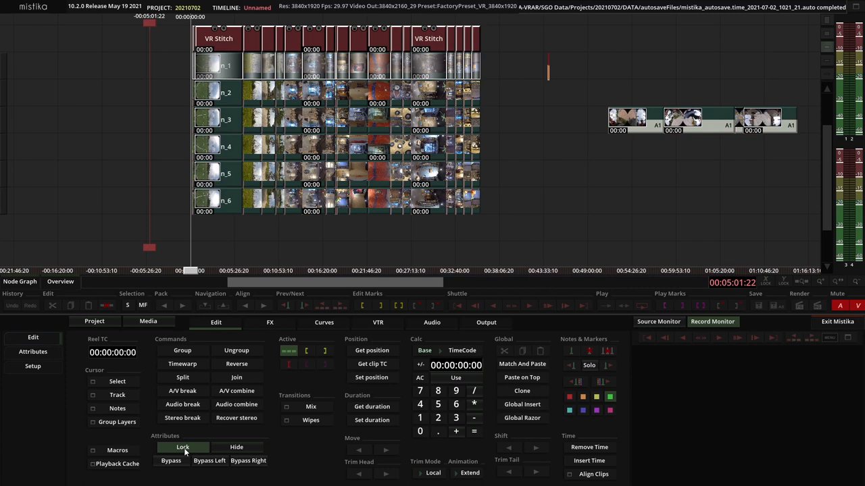
pyautogui.click(223, 40)
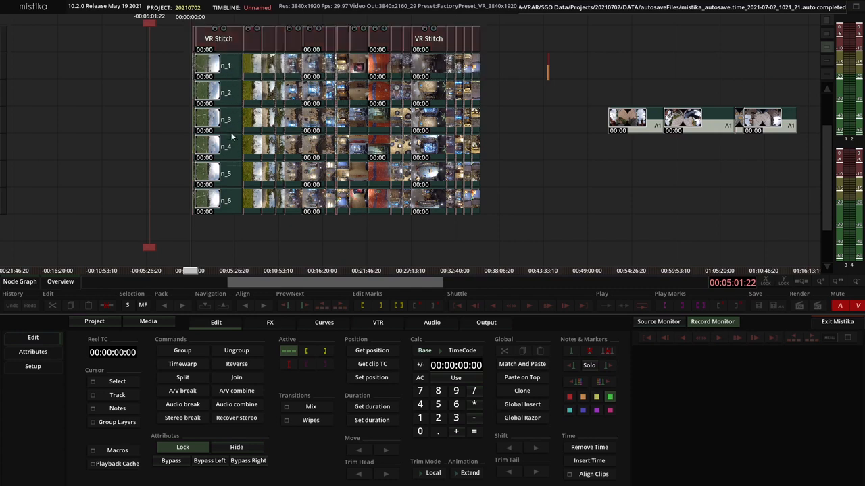
pyautogui.doubleClick(236, 176)
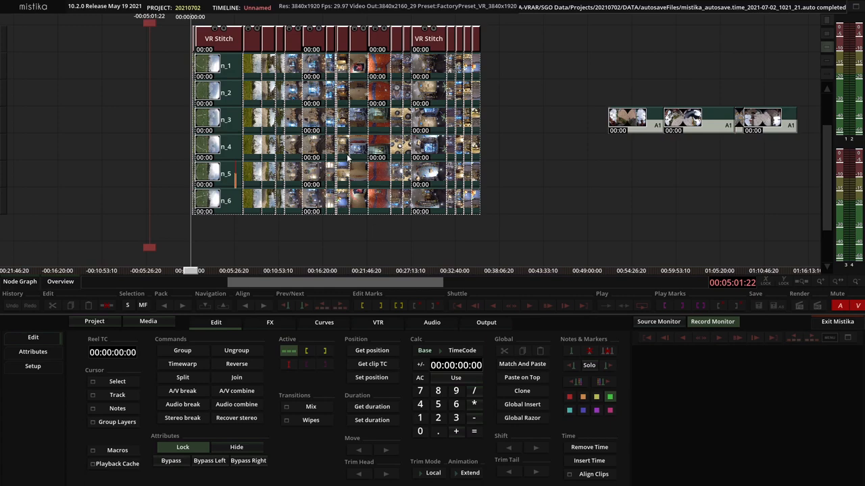
pyautogui.click(203, 445)
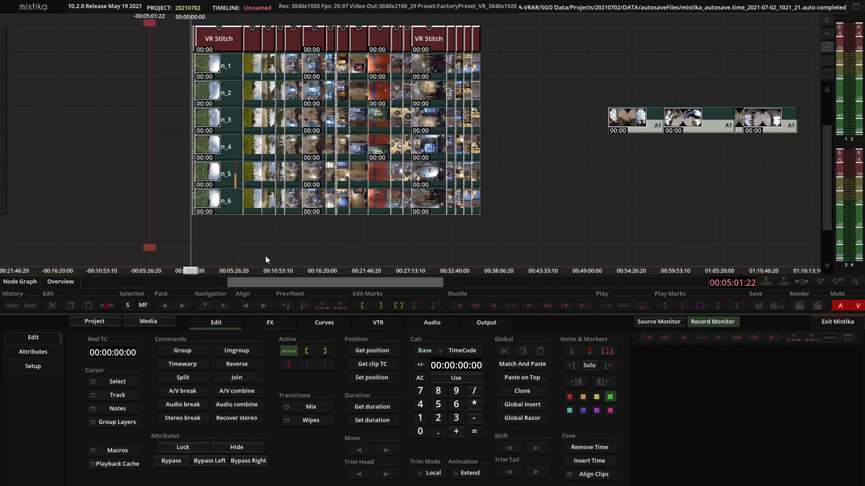
# Move the playhead to 00:00:25:18 and open the origin_1 clip of the first shot in the visual editor.
pyautogui.scroll(2, 274, 233)
pyautogui.scroll(2, 274, 235)
pyautogui.moveTo(143, 248); pyautogui.dragTo(235, 246)
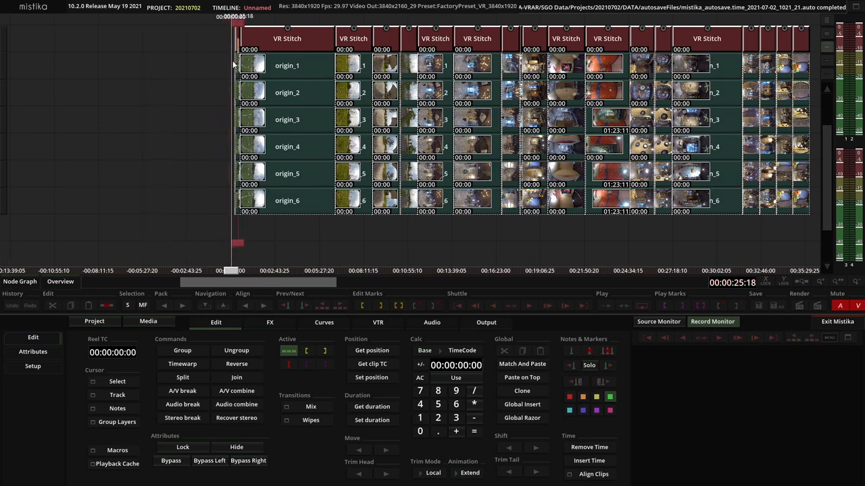
pyautogui.click(289, 43)
pyautogui.scroll(-2, 353, 190)
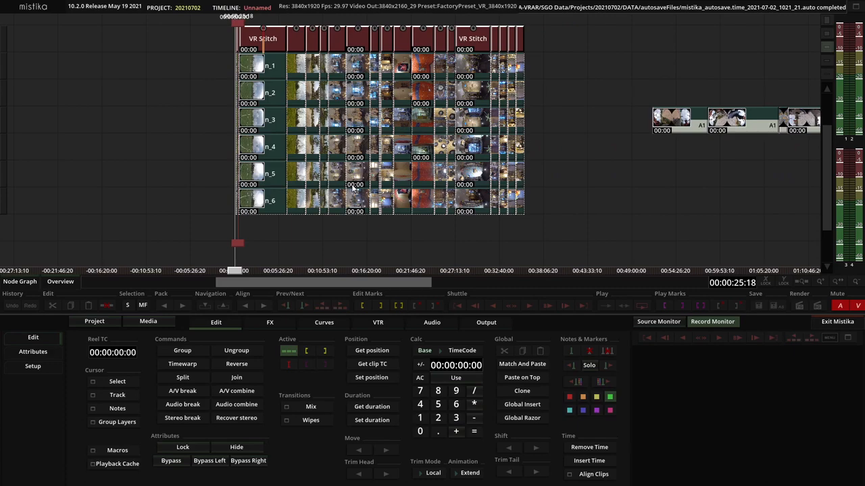
pyautogui.scroll(6, 351, 185)
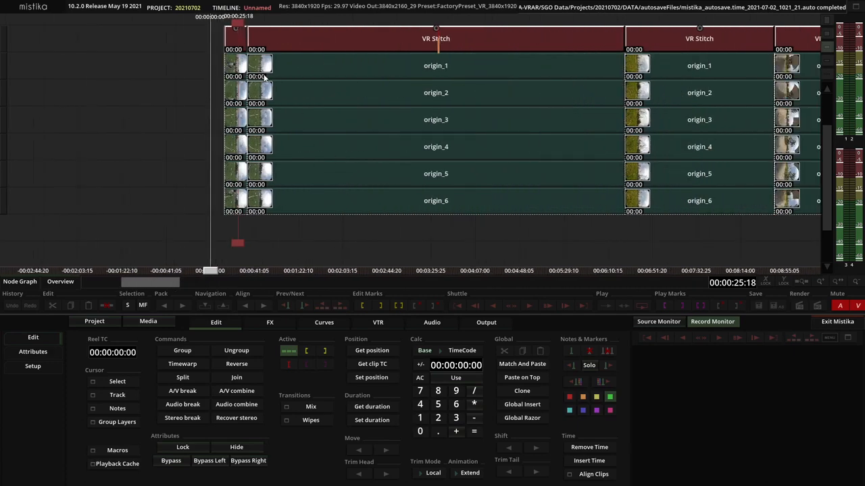
pyautogui.doubleClick(237, 71)
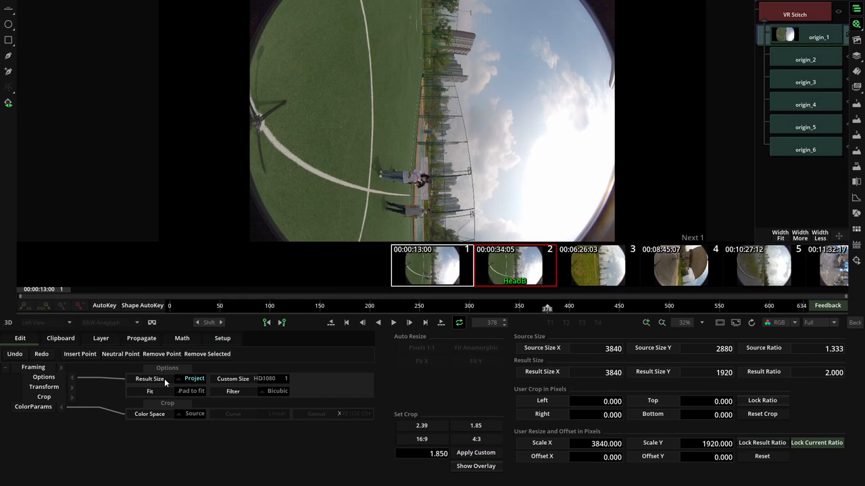
# Set the Framing result size of origin_1 to Input and select the whole Framing parameter group.
pyautogui.scroll(-3, 320, 141)
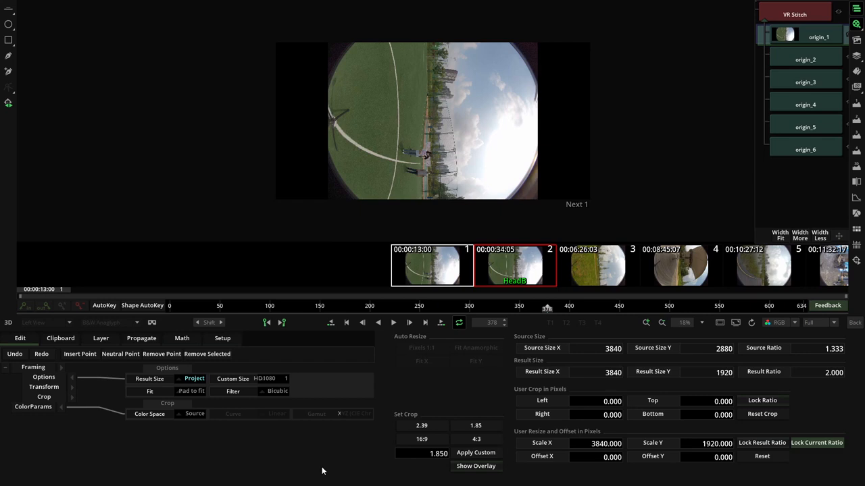
pyautogui.click(189, 380)
pyautogui.click(193, 325)
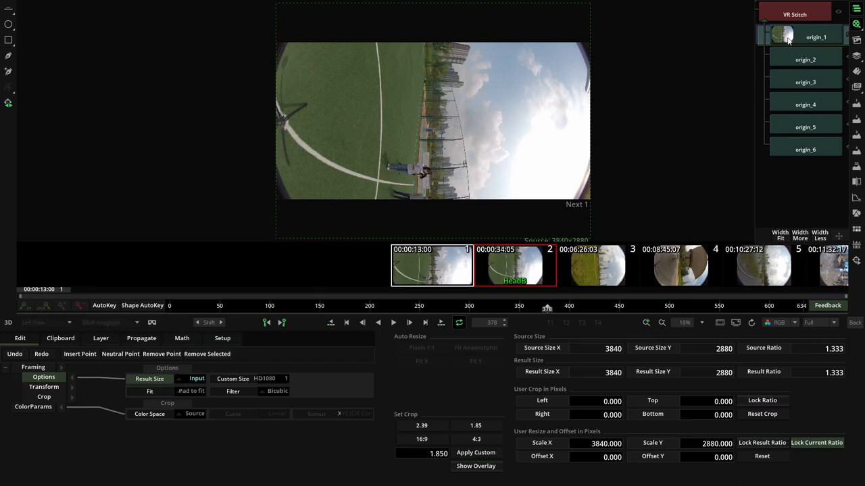
pyautogui.click(34, 368)
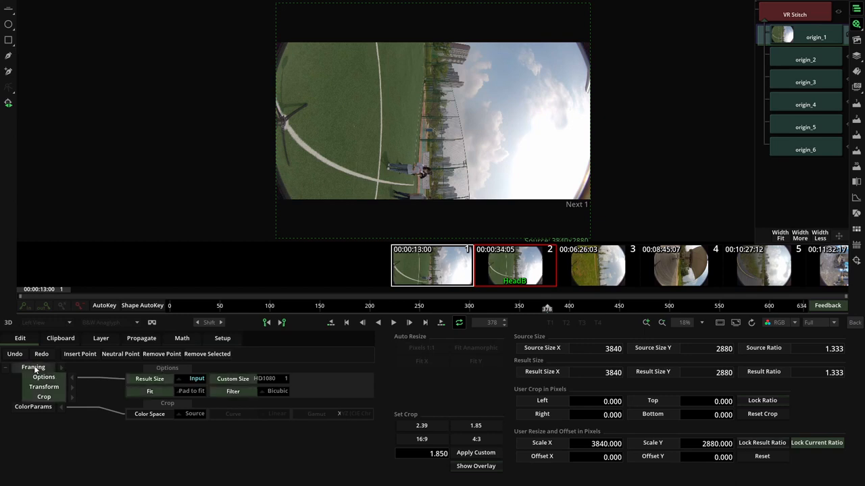
# Propagate the whole Framing parameter group of origin_1 to all objects in the timeline.
pyautogui.click(132, 340)
pyautogui.click(138, 354)
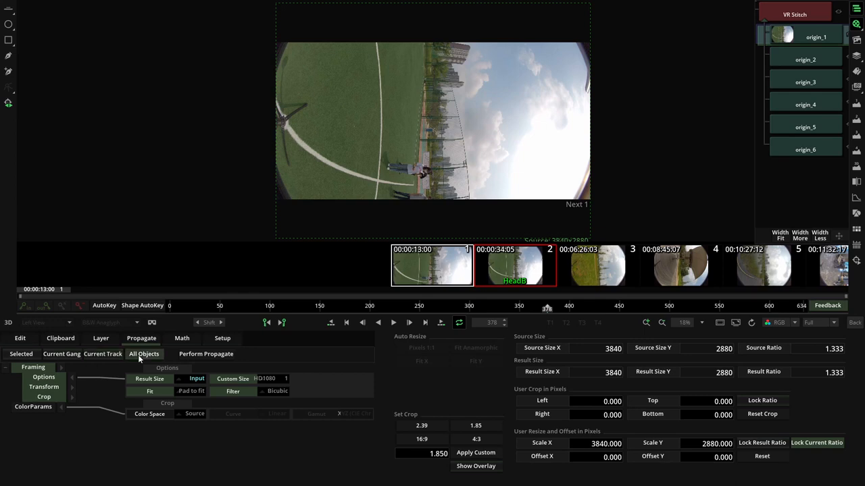
pyautogui.click(198, 352)
pyautogui.click(113, 300)
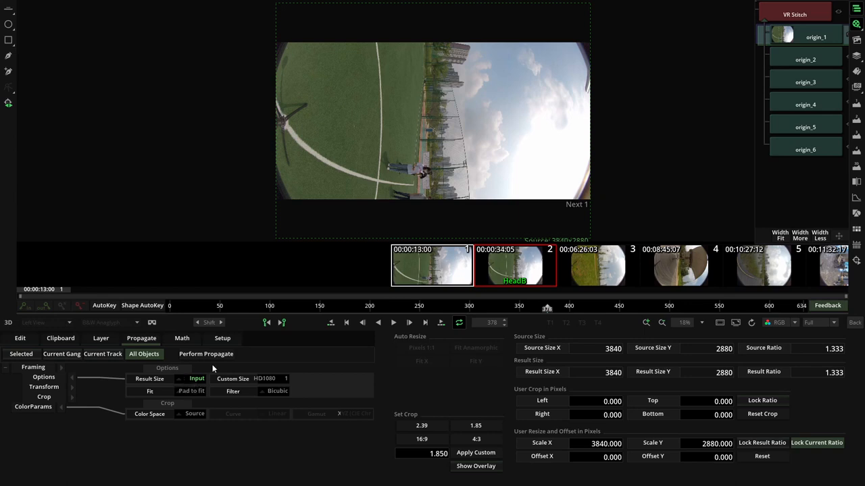
pyautogui.click(28, 369)
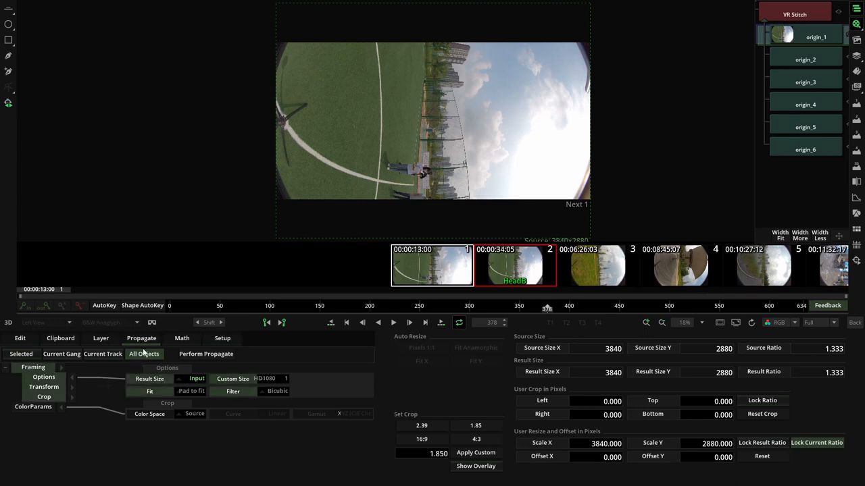
pyautogui.click(104, 356)
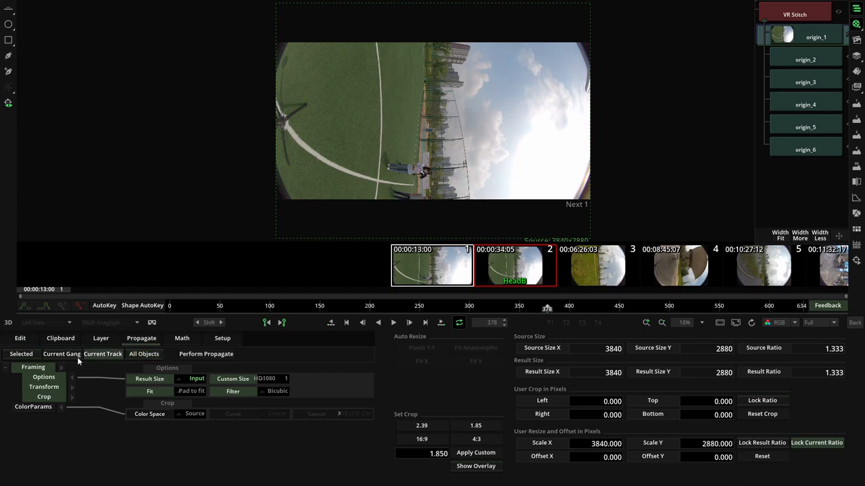
pyautogui.click(139, 356)
pyautogui.click(196, 356)
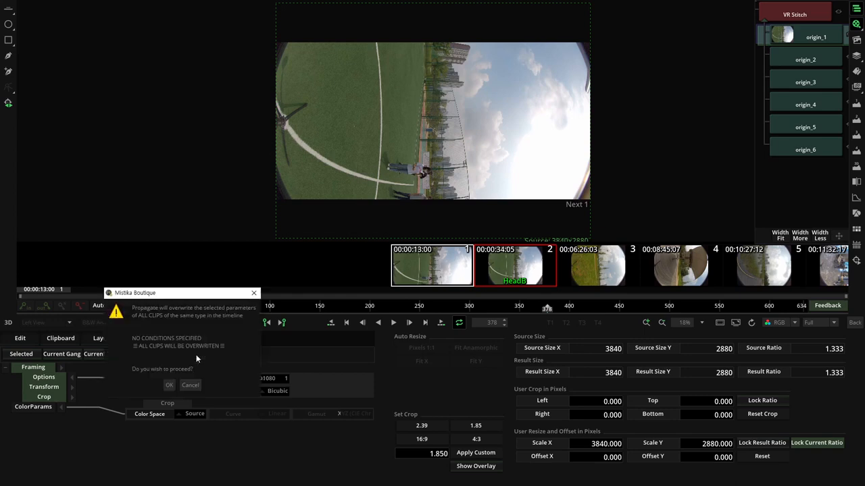
pyautogui.click(170, 384)
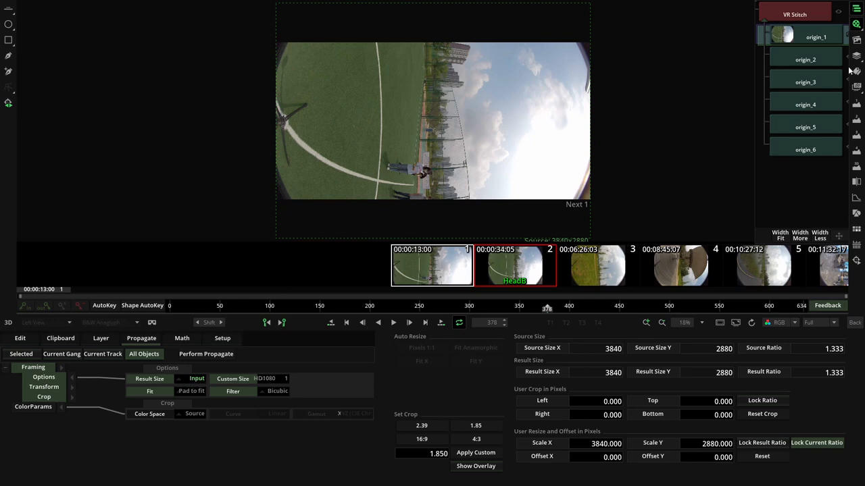
# Open the first shot's VR Stitch effect in the visual editor and examine the stitched panorama up close.
pyautogui.click(810, 15)
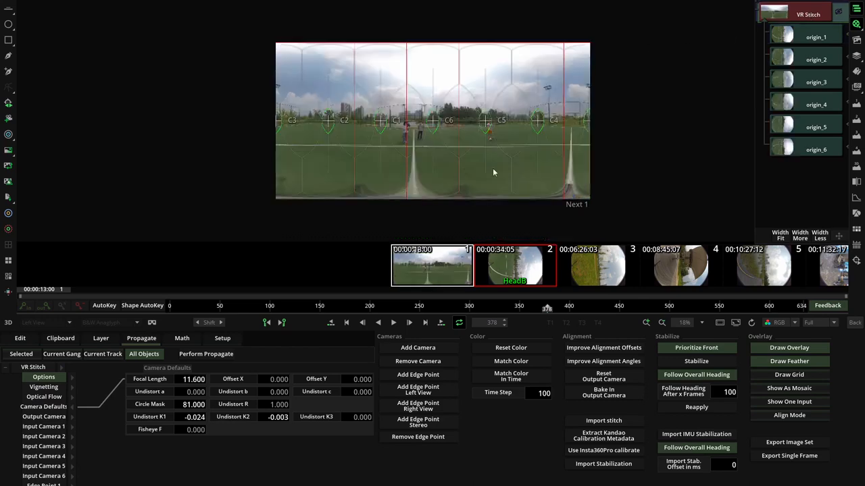
pyautogui.scroll(5, 493, 172)
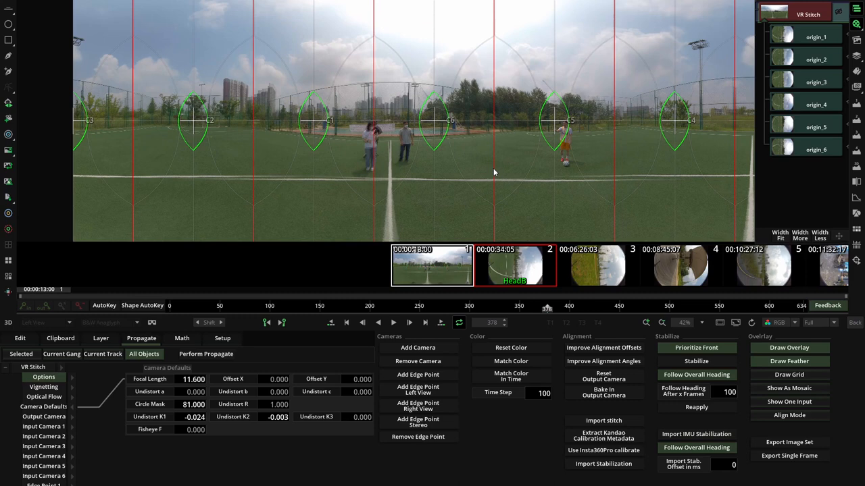
pyautogui.scroll(-1, 493, 172)
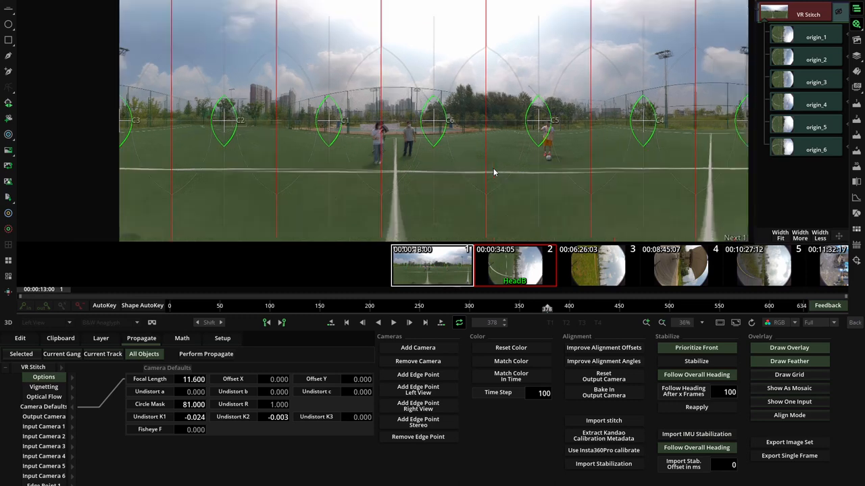
pyautogui.scroll(2, 493, 172)
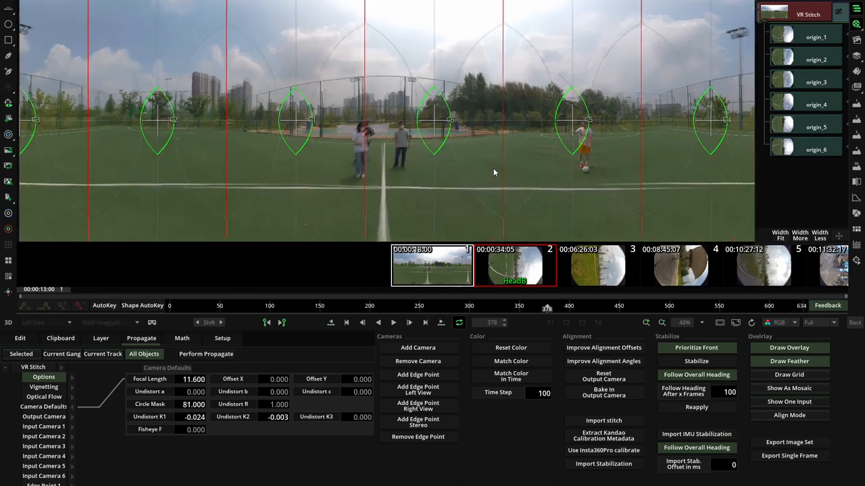
pyautogui.scroll(3, 493, 172)
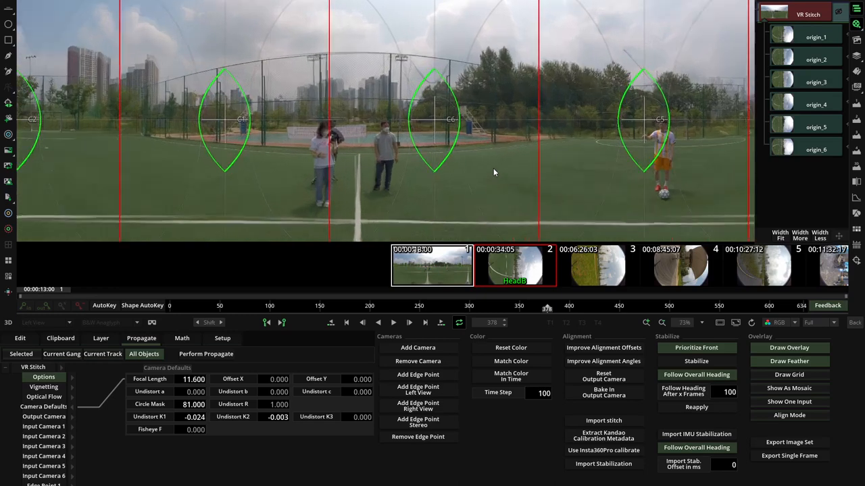
pyautogui.scroll(2, 448, 119)
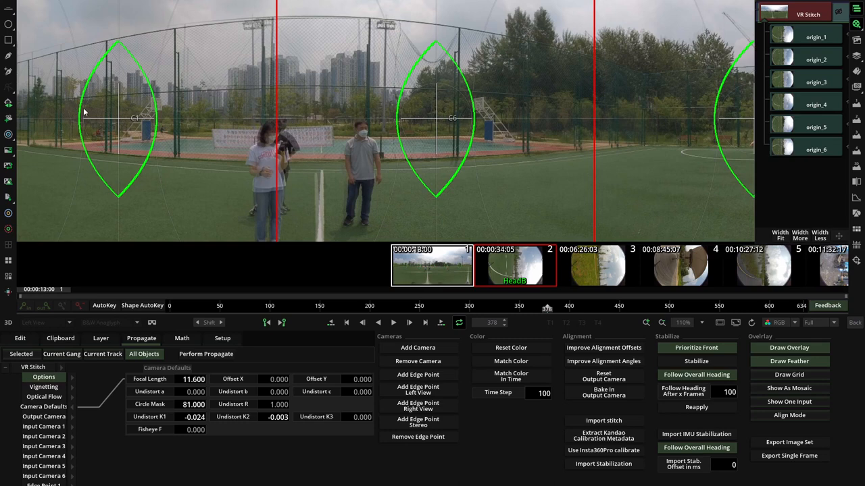
# Select Input Camera 1 and Input Camera 6 alternately to examine the seam between them at the standing people.
pyautogui.click(105, 123)
pyautogui.click(435, 84)
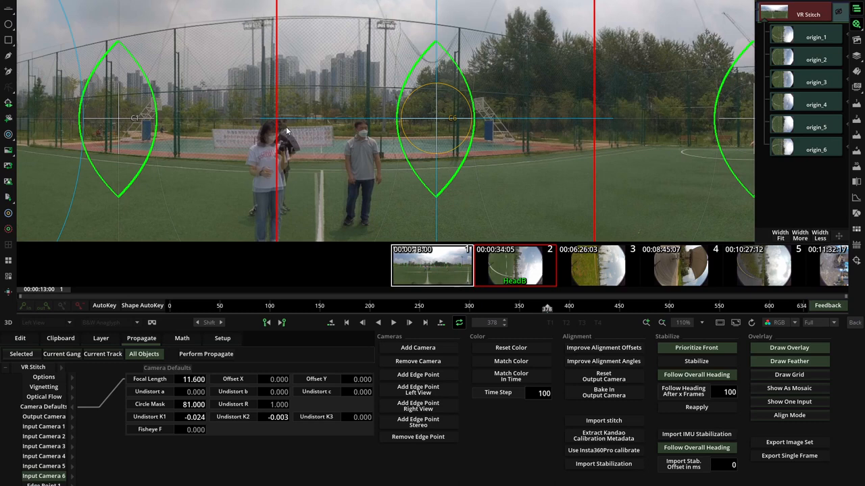
pyautogui.click(124, 125)
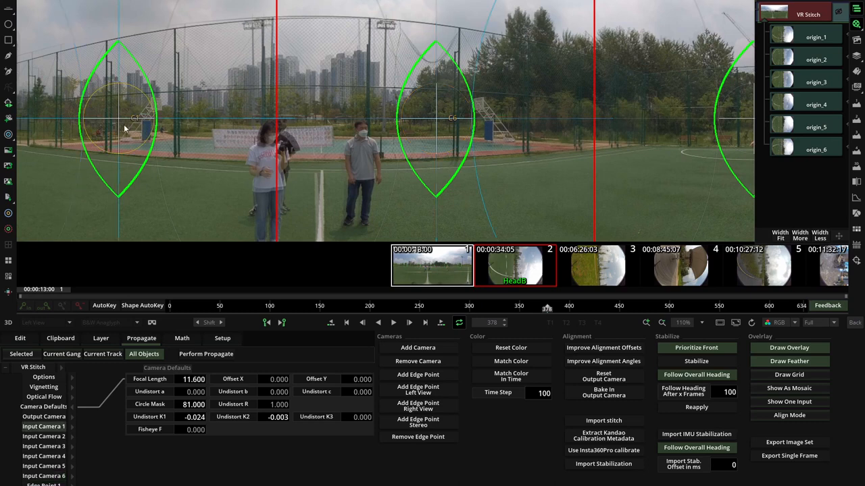
pyautogui.click(437, 126)
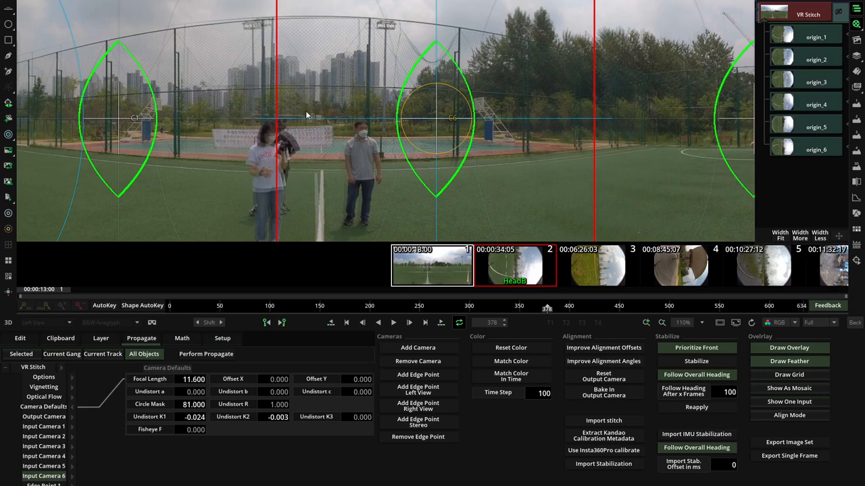
pyautogui.click(128, 120)
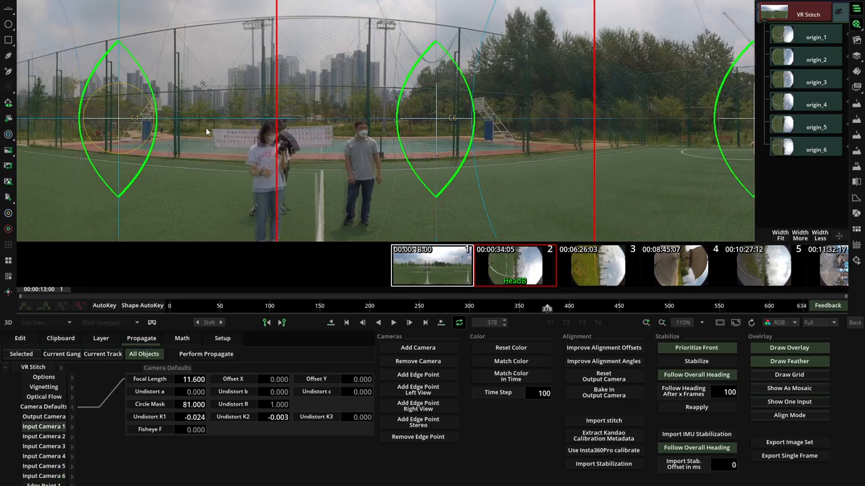
pyautogui.click(447, 120)
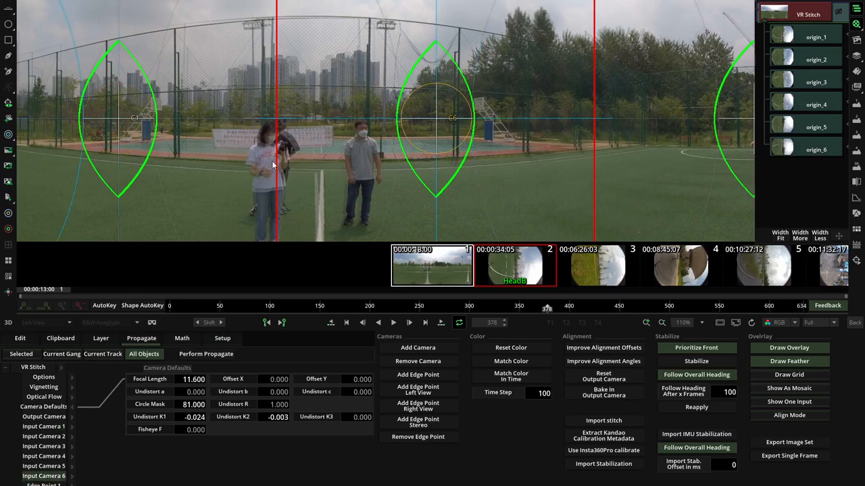
pyautogui.scroll(2, 271, 160)
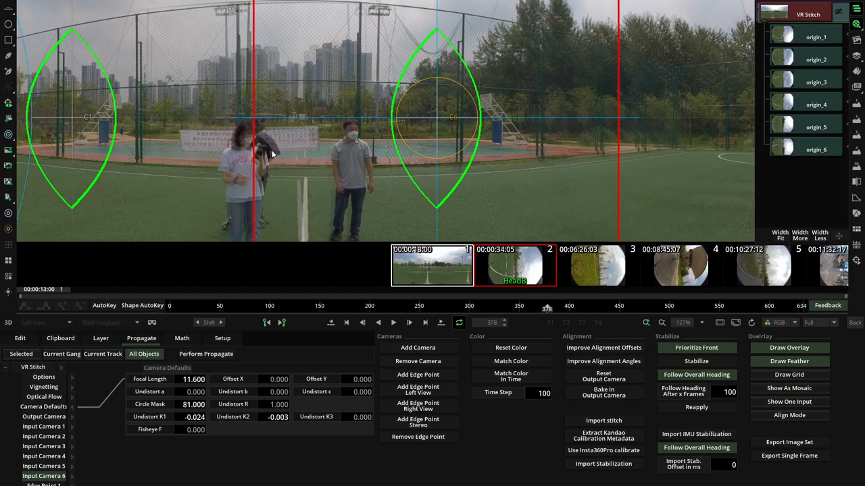
# Refine the camera alignment with Improve Alignment Offsets, Improve Alignment Angles and Improve Alignment Offsets again, checking the seam between cameras 1 and 6.
pyautogui.click(608, 348)
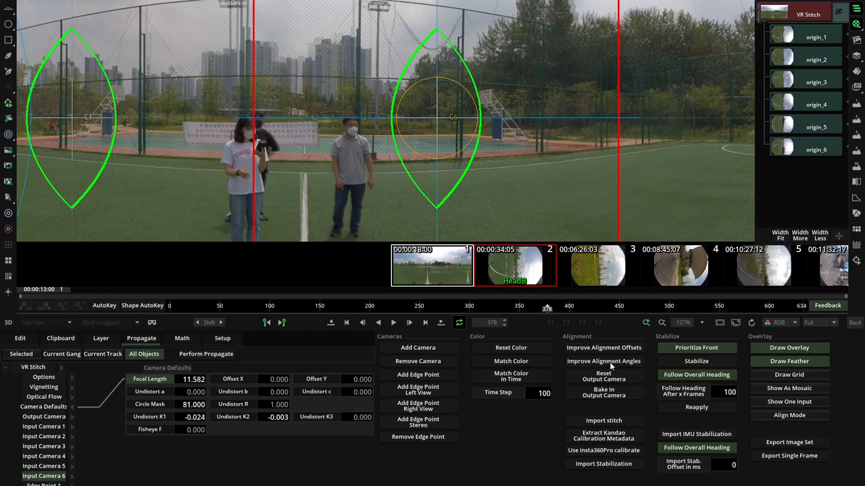
pyautogui.click(582, 364)
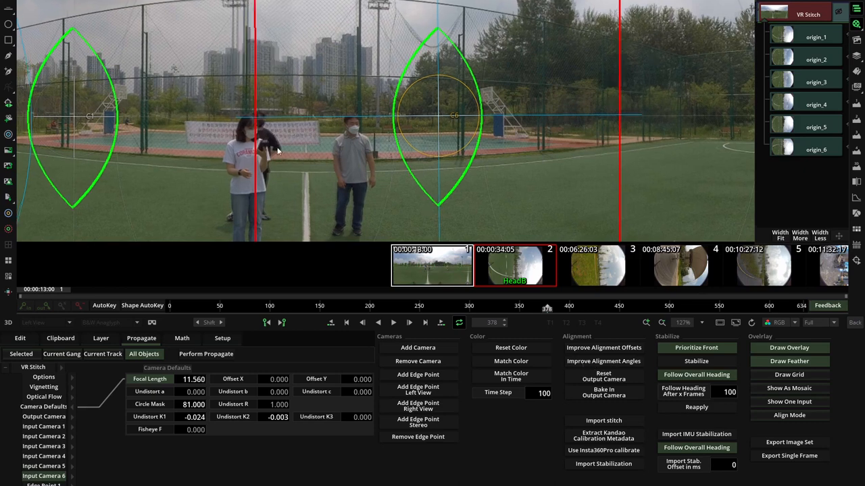
pyautogui.moveTo(292, 99); pyautogui.dragTo(302, 151)
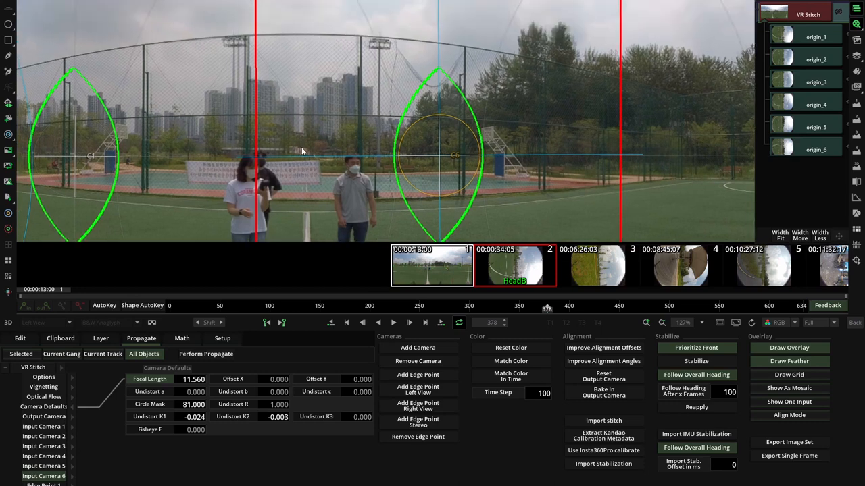
pyautogui.click(598, 348)
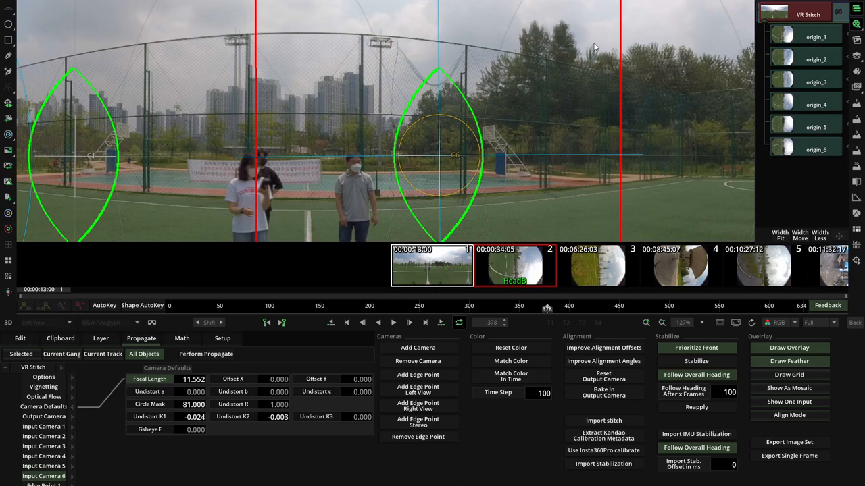
pyautogui.moveTo(222, 147); pyautogui.dragTo(351, 139)
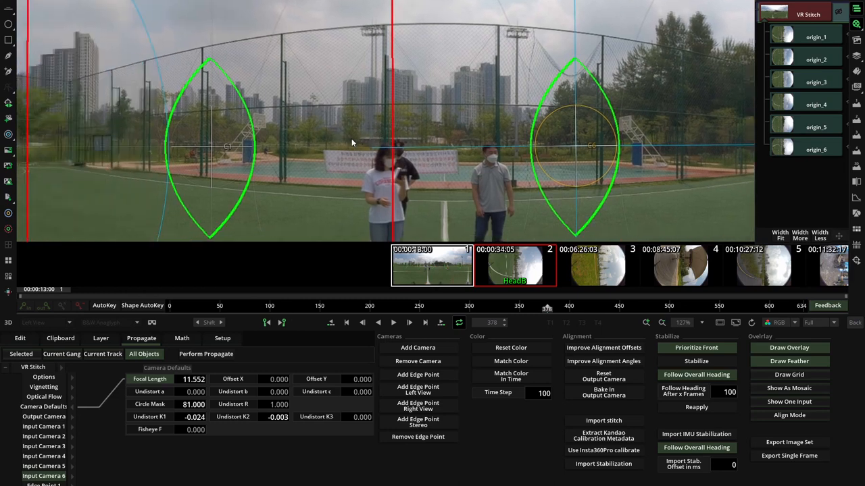
pyautogui.scroll(-2, 351, 139)
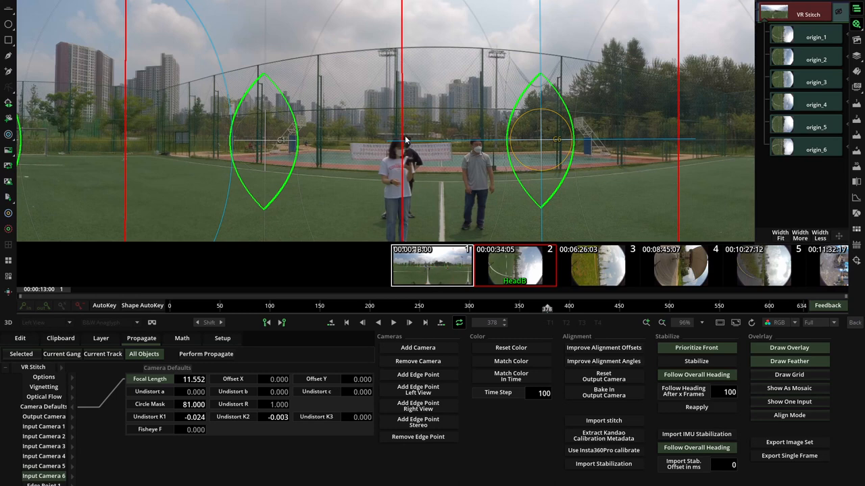
# Set the VR Stitch compose mode to OF Warp Nearest Camera and check the seam between cameras 1 and 6.
pyautogui.click(71, 380)
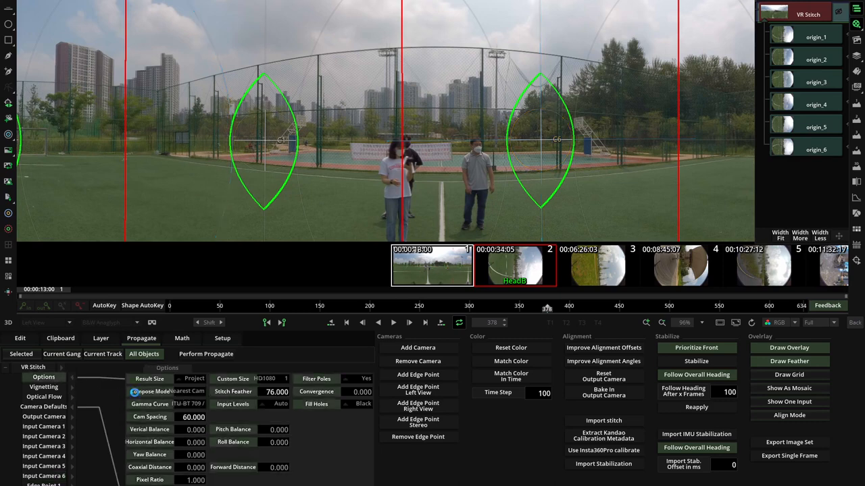
pyautogui.click(183, 390)
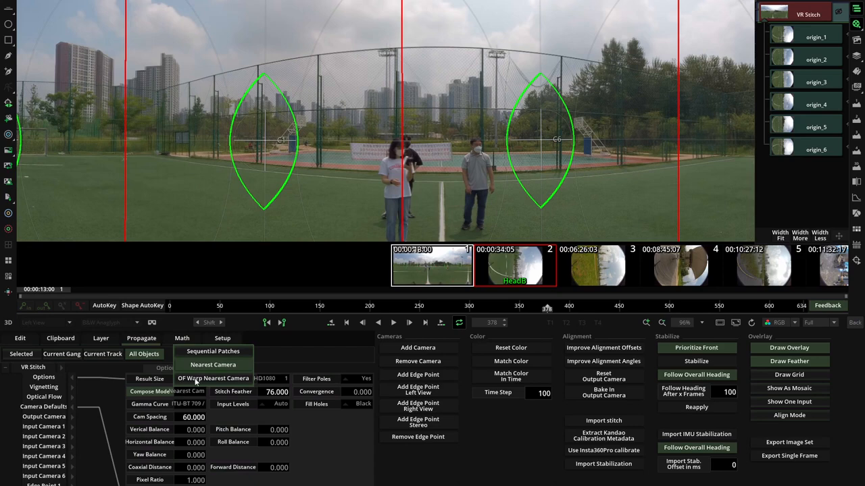
pyautogui.click(195, 382)
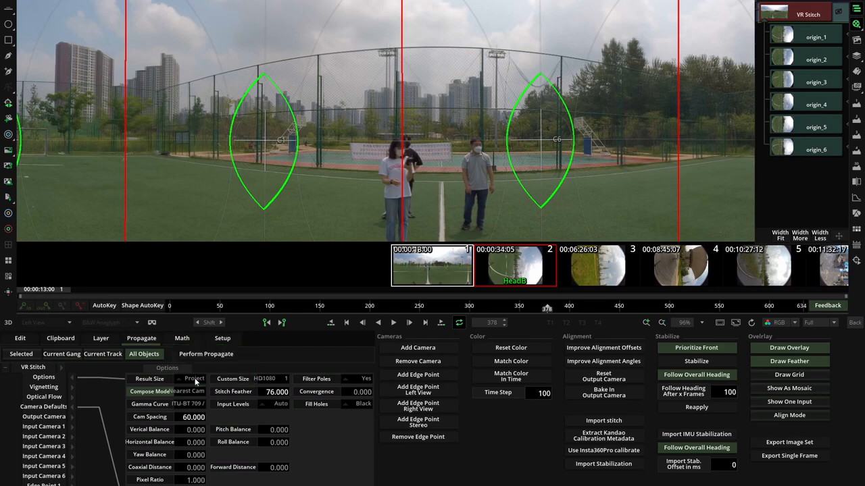
pyautogui.scroll(2, 396, 136)
pyautogui.moveTo(396, 136); pyautogui.dragTo(412, 188)
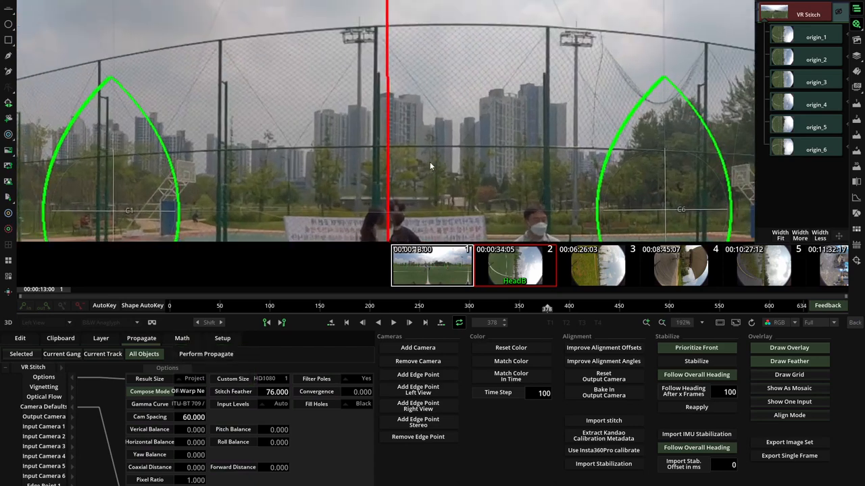
# Switch the compose mode to Nearest Camera and back to OF Warp Nearest Camera to compare the seam.
pyautogui.click(192, 392)
pyautogui.click(200, 366)
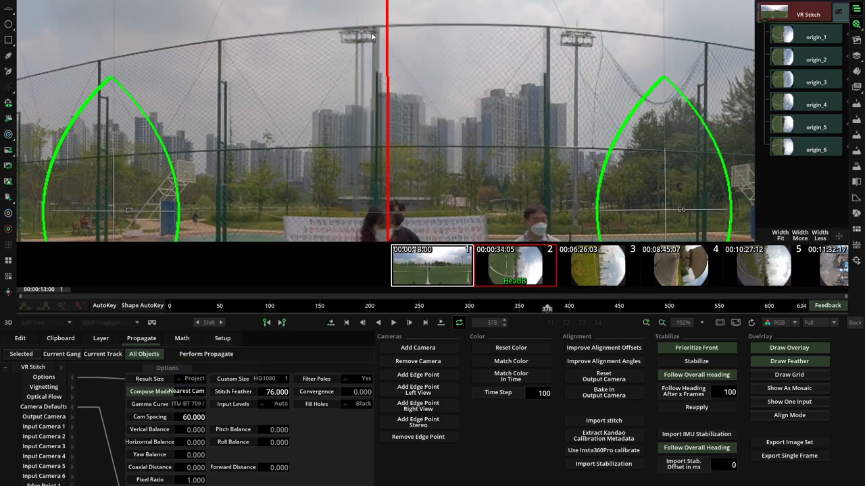
pyautogui.click(188, 393)
pyautogui.click(203, 378)
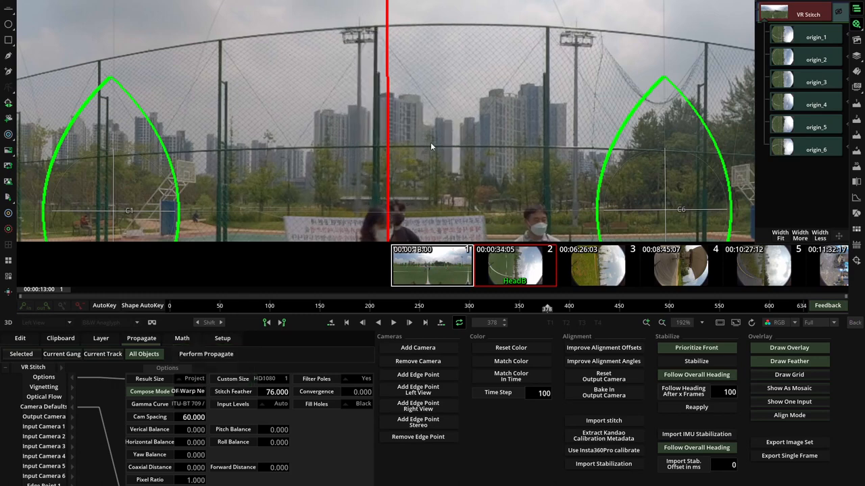
# Propagate the whole VR Stitch parameter group to all objects and return to the timeline with all shots in view.
pyautogui.scroll(-2, 430, 145)
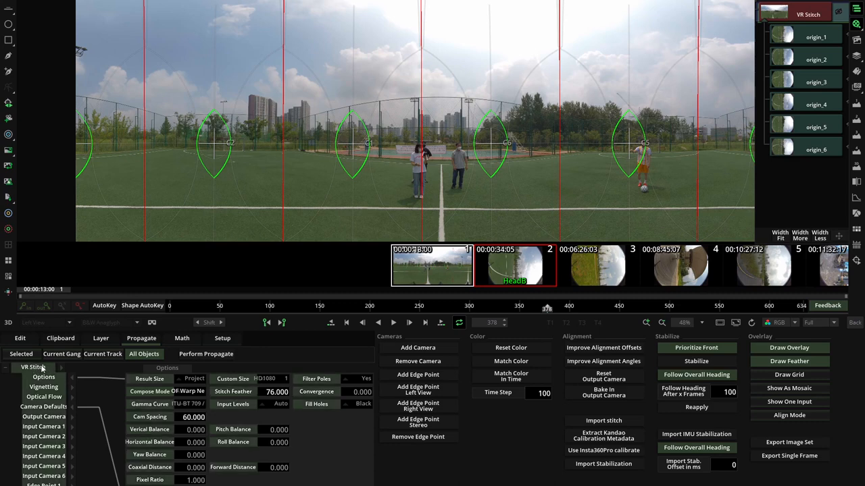
pyautogui.click(202, 354)
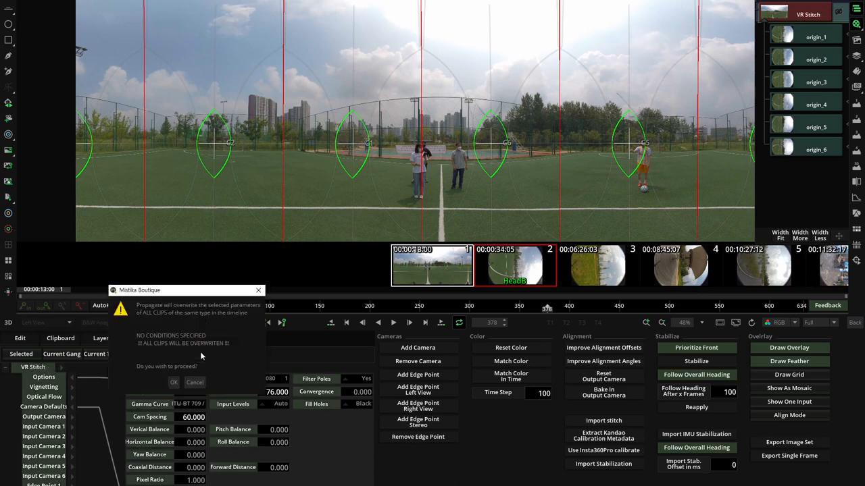
pyautogui.click(176, 382)
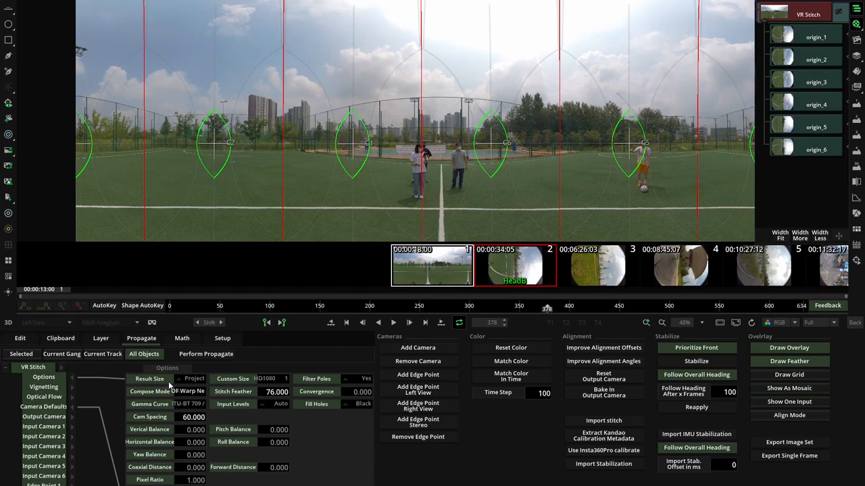
pyautogui.click(855, 323)
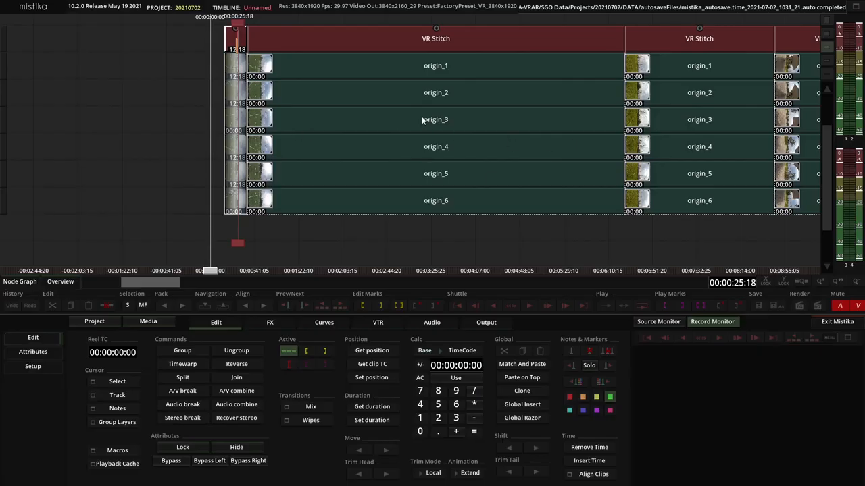
pyautogui.scroll(-5, 449, 198)
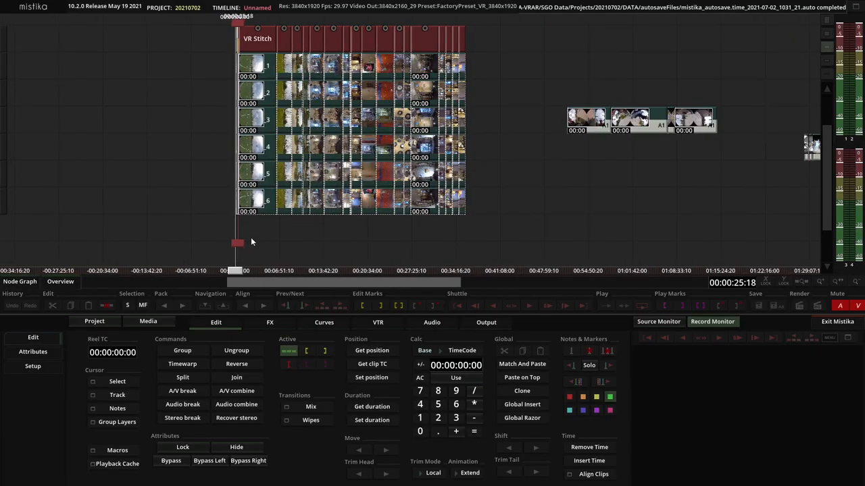
# Open the VR Stitch on the red-tiled room shot, check its propagated stitch options, and return to the timeline.
pyautogui.moveTo(239, 241); pyautogui.dragTo(383, 237)
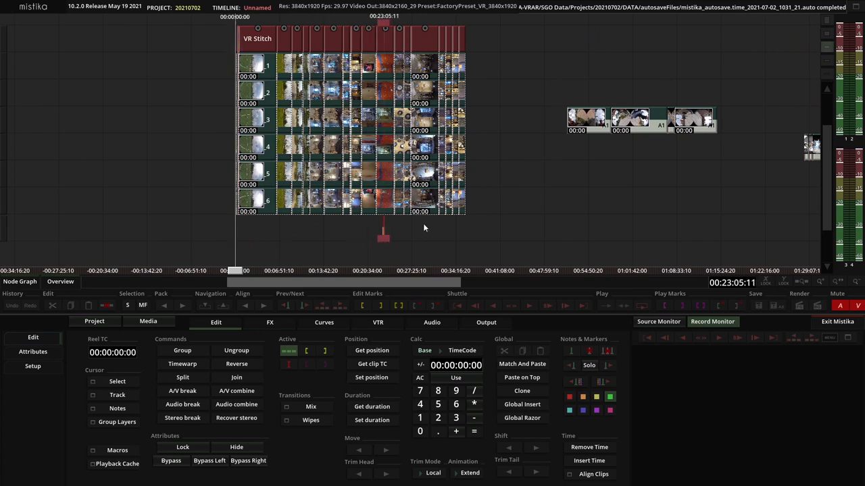
pyautogui.click(386, 44)
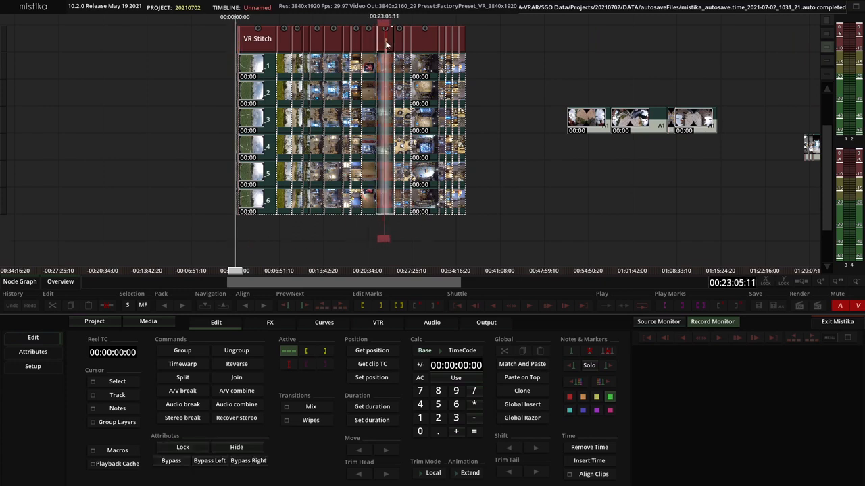
pyautogui.doubleClick(386, 45)
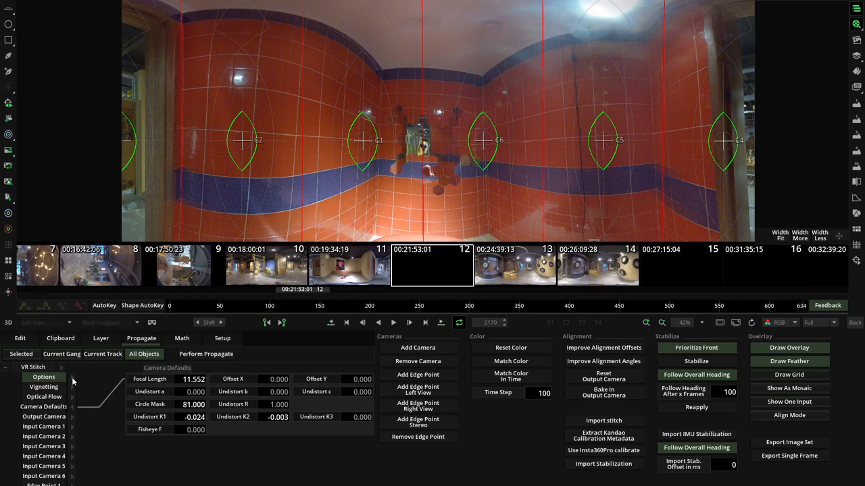
pyautogui.click(72, 377)
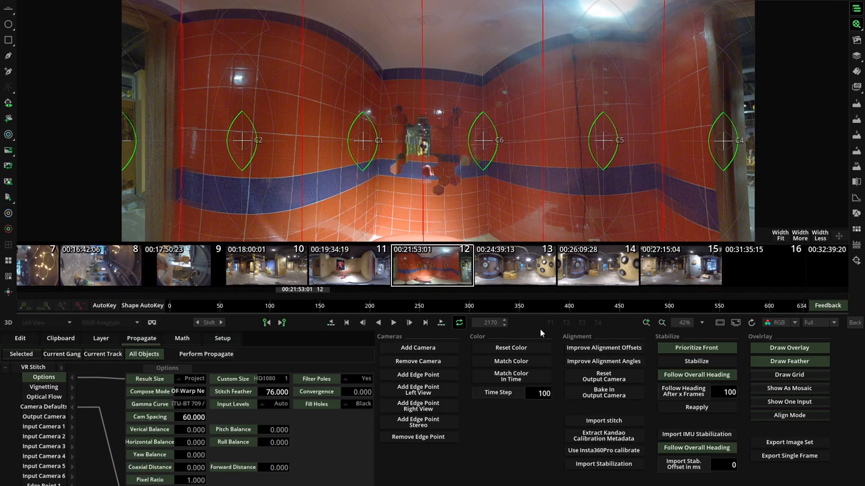
pyautogui.click(853, 323)
pyautogui.click(405, 225)
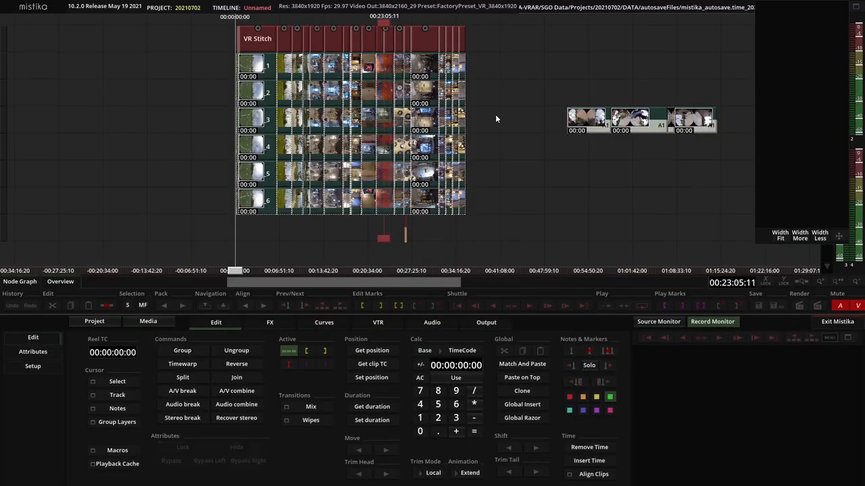
# Lock all the VR Stitch effects of the six-camera shots together with their clips.
pyautogui.click(494, 223)
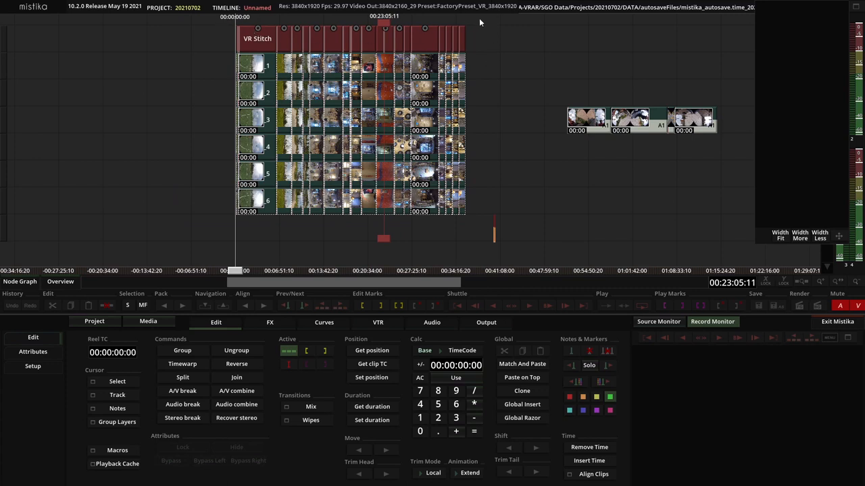
pyautogui.click(194, 229)
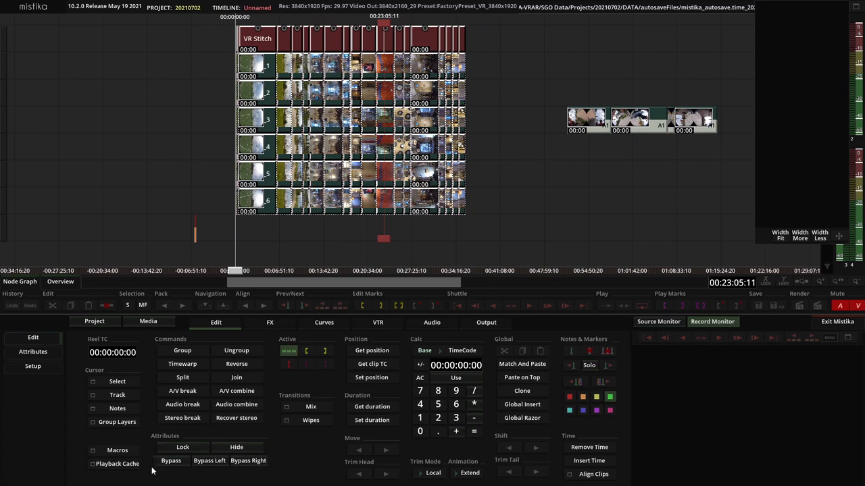
pyautogui.click(180, 446)
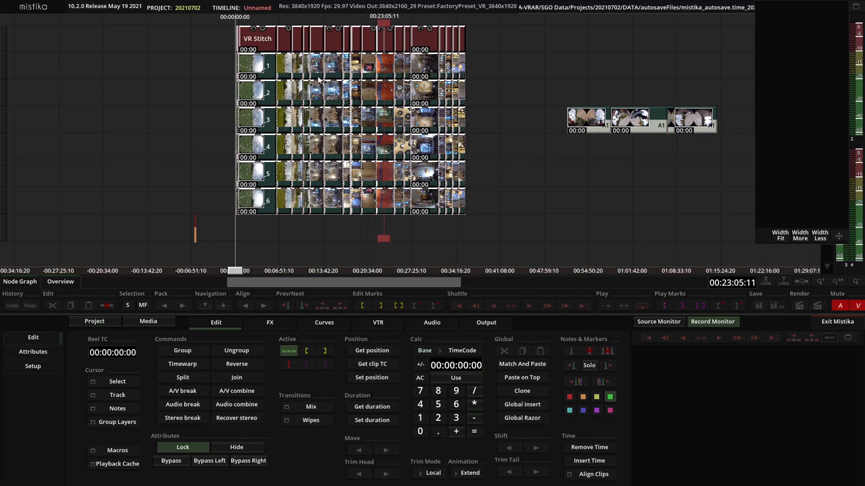
pyautogui.moveTo(492, 27); pyautogui.dragTo(210, 214)
pyautogui.click(179, 448)
pyautogui.click(179, 448)
# Open the dual-fisheye clip 20210629_114620_00_011 to examine its unstitched image, and return to the timeline.
pyautogui.moveTo(573, 236); pyautogui.dragTo(334, 231)
pyautogui.scroll(2, 468, 208)
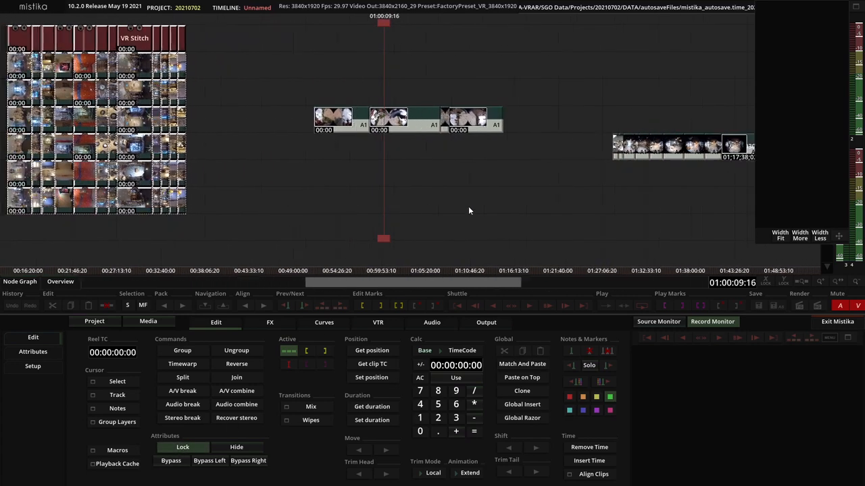
pyautogui.scroll(-2, 466, 212)
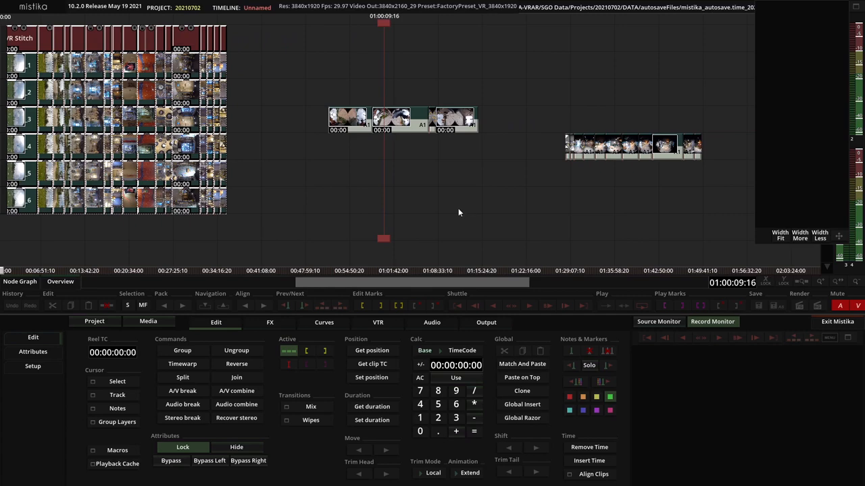
pyautogui.scroll(4, 407, 188)
pyautogui.doubleClick(396, 112)
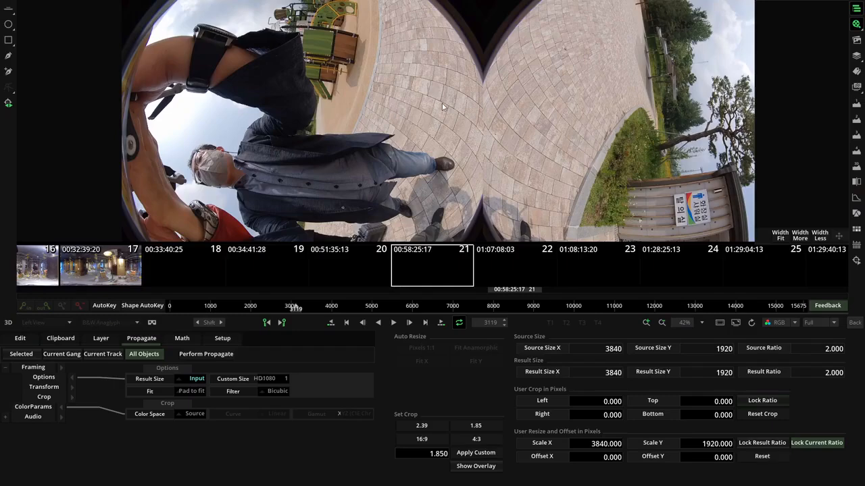
pyautogui.click(855, 322)
pyautogui.click(414, 190)
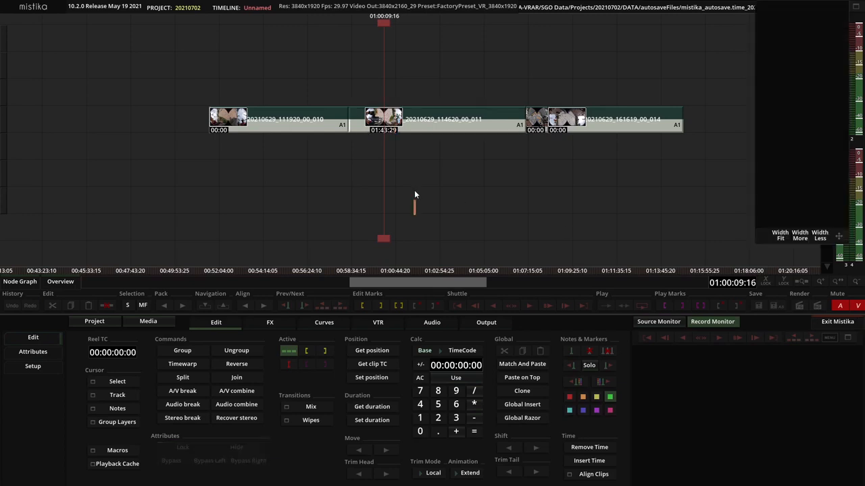
# Duplicate the whole row of dual-fisheye clips onto the track below, lined up with the originals.
pyautogui.moveTo(238, 92); pyautogui.dragTo(627, 154)
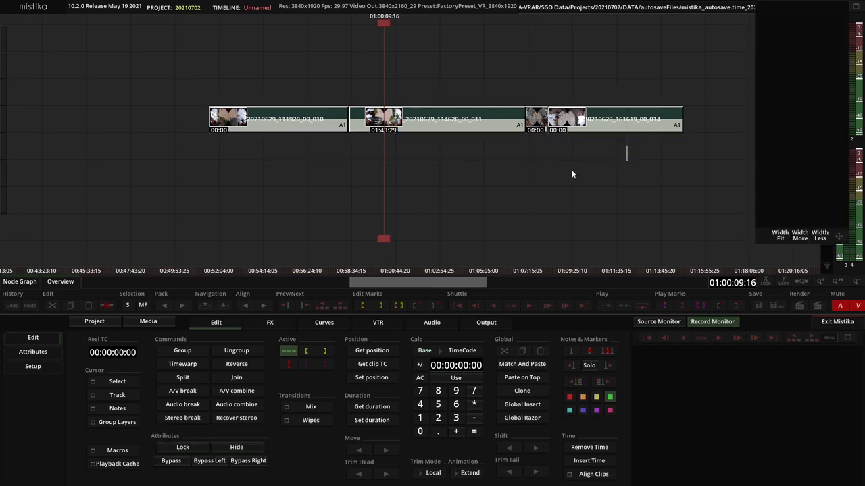
pyautogui.hotkey('ctrl', 'c')
pyautogui.hotkey('ctrl', 'v')
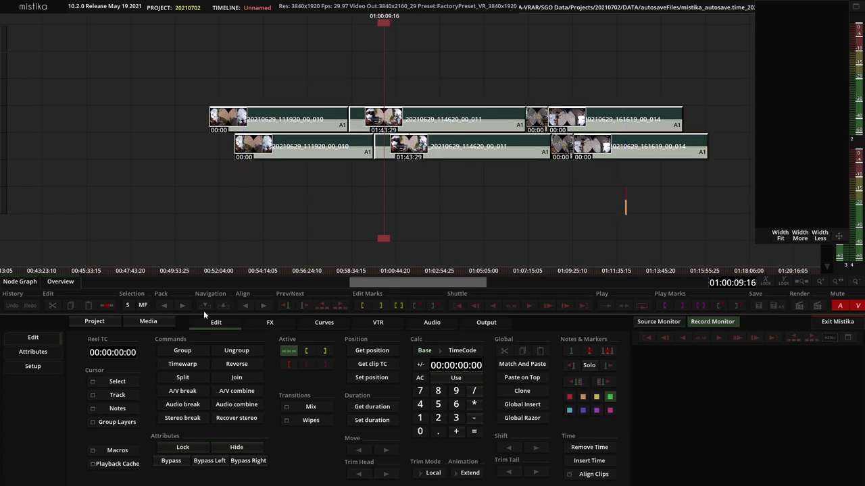
pyautogui.click(266, 307)
pyautogui.click(274, 251)
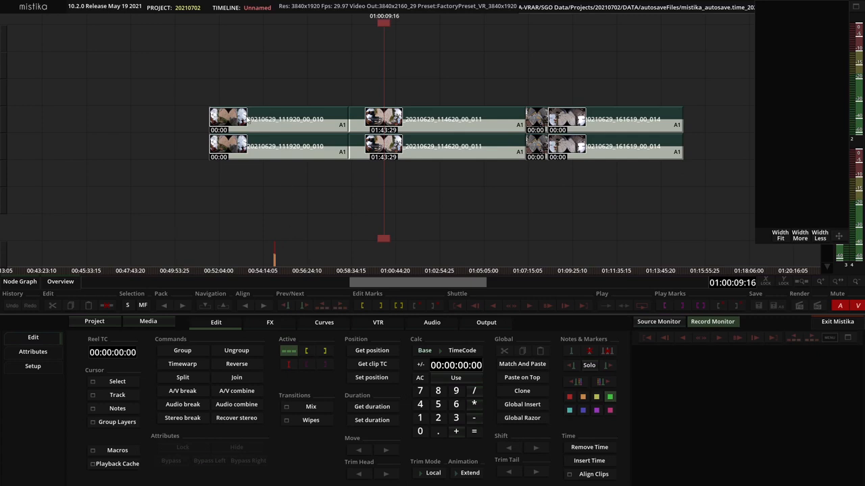
# Open the doubled 20210629_114620_00_011 clip to examine its two layers, and return to the timeline.
pyautogui.click(247, 120)
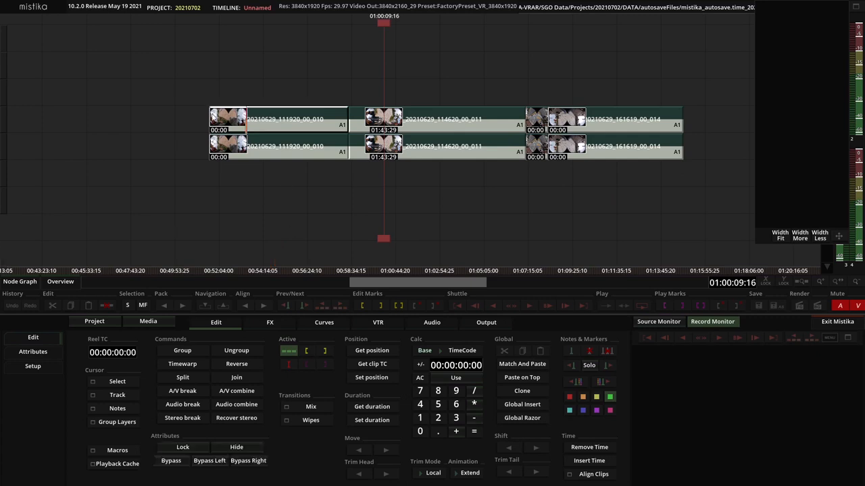
pyautogui.click(271, 147)
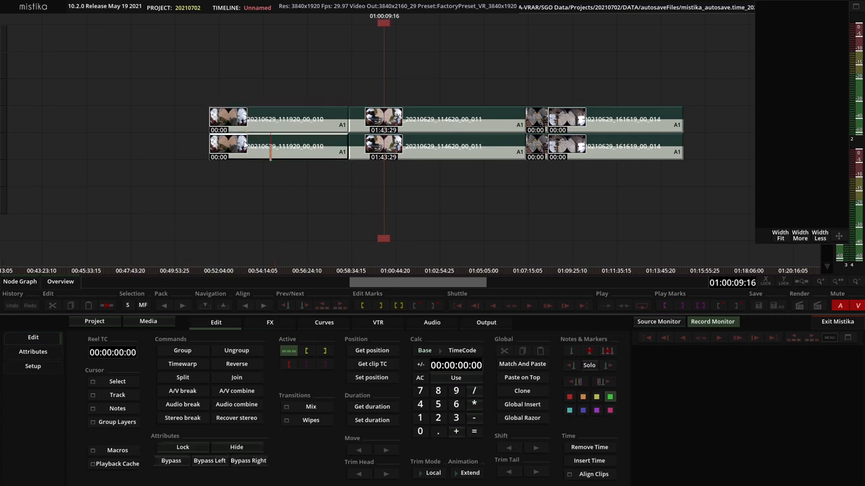
pyautogui.scroll(-3, 283, 204)
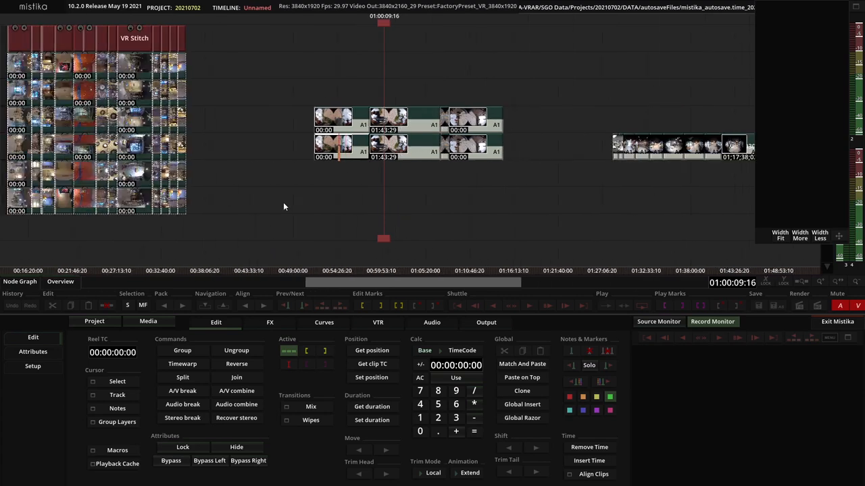
pyautogui.moveTo(286, 105); pyautogui.dragTo(552, 126)
pyautogui.click(489, 202)
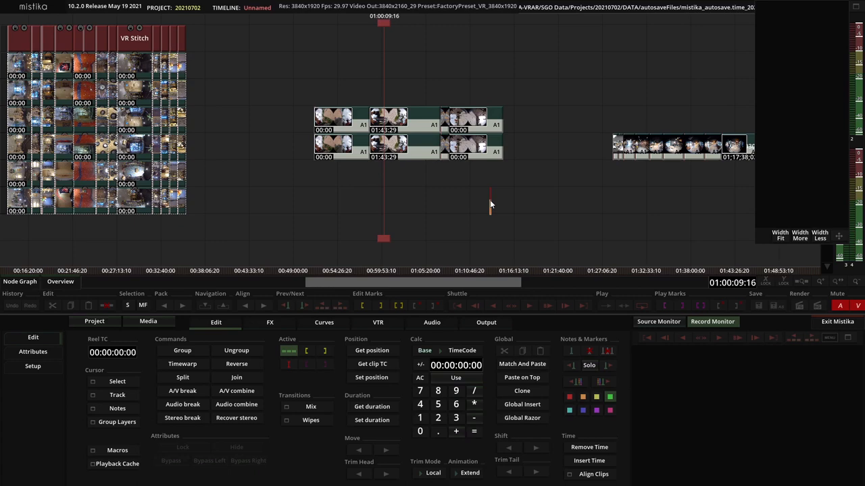
pyautogui.doubleClick(418, 123)
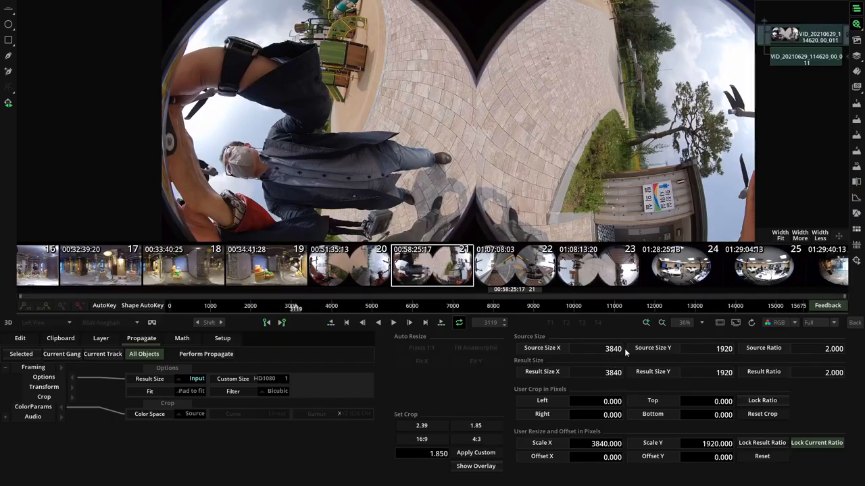
pyautogui.press('Escape')
# Add VR Stitch effects over the stacked dual-fisheye clips by applying a camera preset from the CameraPresets folder.
pyautogui.moveTo(431, 91); pyautogui.dragTo(517, 119)
pyautogui.click(392, 233)
pyautogui.click(167, 323)
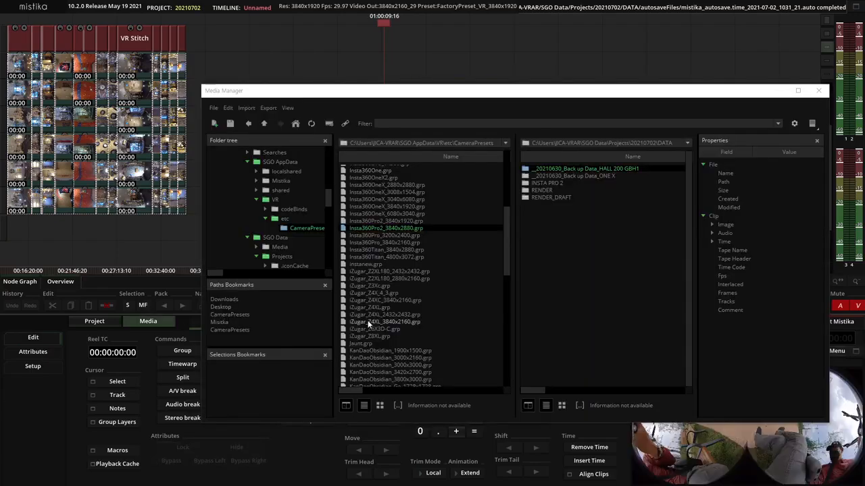
pyautogui.scroll(-10, 405, 327)
pyautogui.scroll(-4, 405, 327)
pyautogui.scroll(4, 405, 328)
pyautogui.scroll(9, 404, 328)
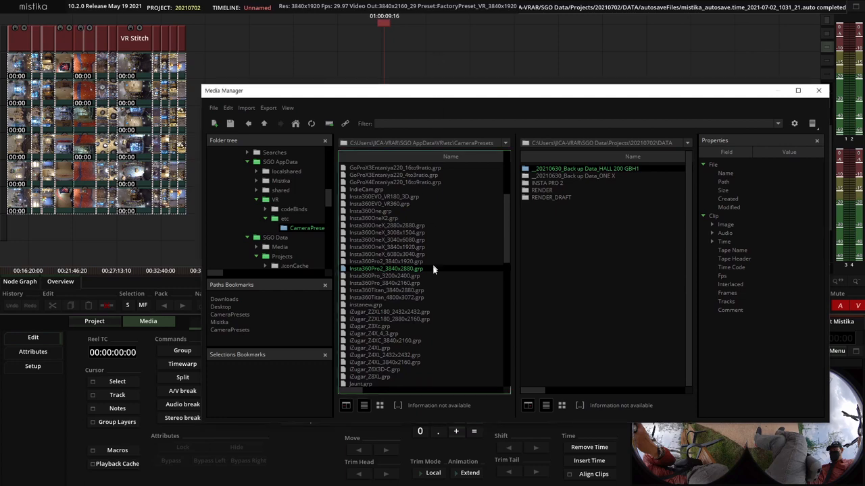
pyautogui.moveTo(433, 90); pyautogui.dragTo(434, 267)
pyautogui.moveTo(395, 426)
pyautogui.mouseDown()
pyautogui.moveTo(398, 368)
pyautogui.moveTo(308, 86)
pyautogui.moveTo(358, 87)
pyautogui.mouseUp()
pyautogui.click(819, 267)
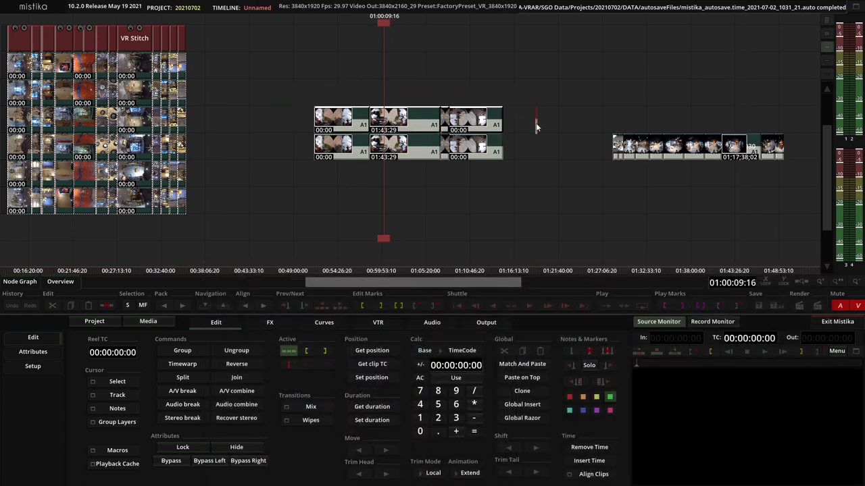
pyautogui.click(182, 447)
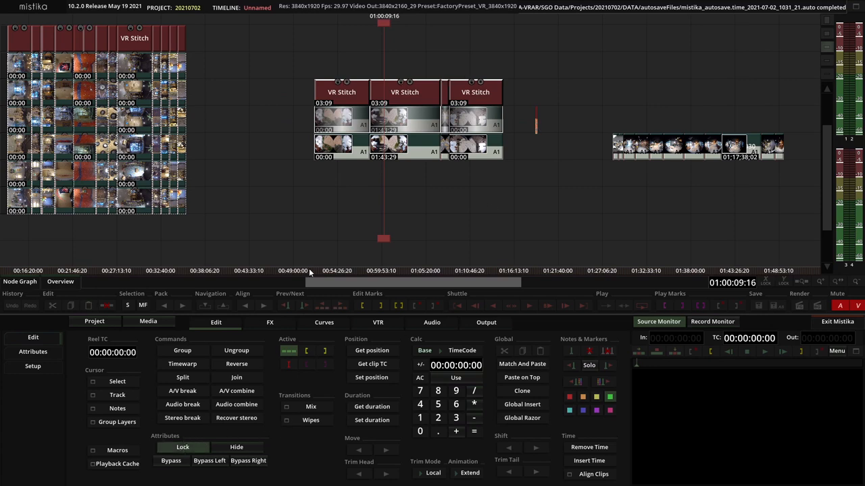
pyautogui.doubleClick(353, 94)
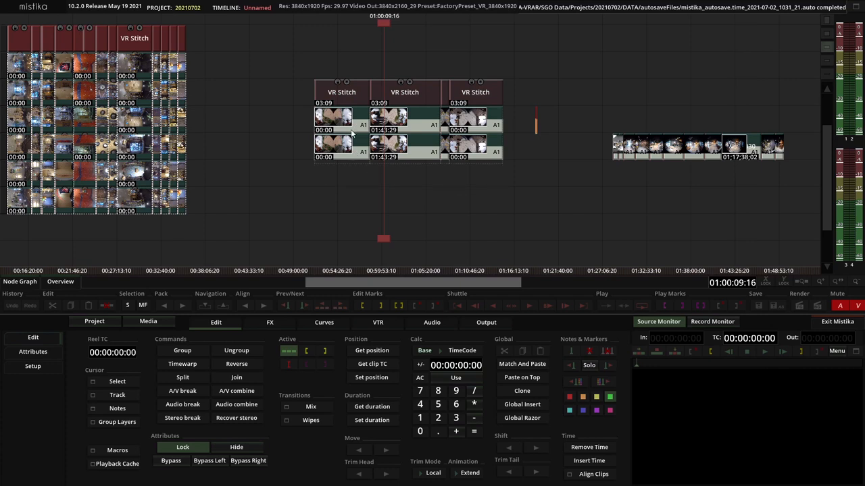
pyautogui.click(352, 129)
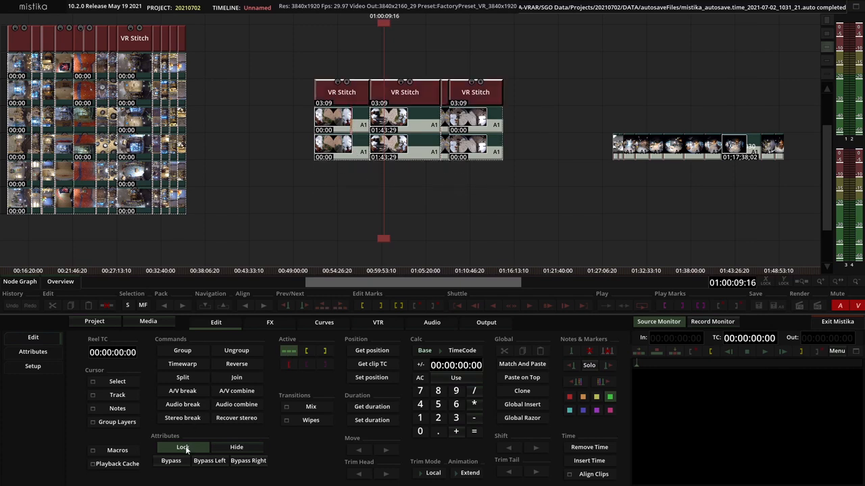
pyautogui.click(396, 206)
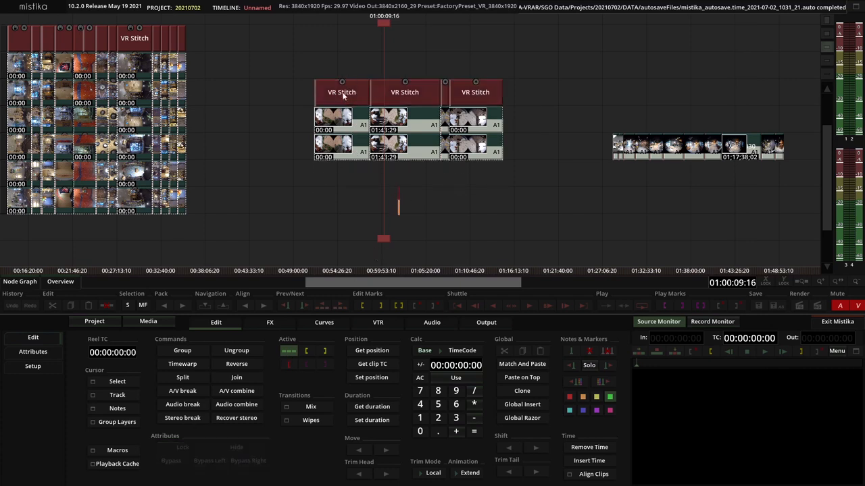
# Open the VR Stitch on shot 20210629_114620_00_011, go to frame 6043 and turn the output view upright with a level horizon.
pyautogui.scroll(-2, 308, 73)
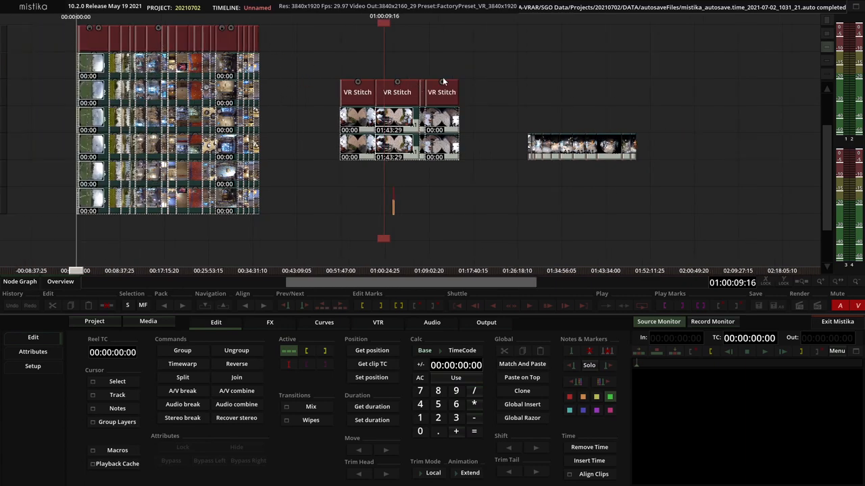
pyautogui.doubleClick(387, 96)
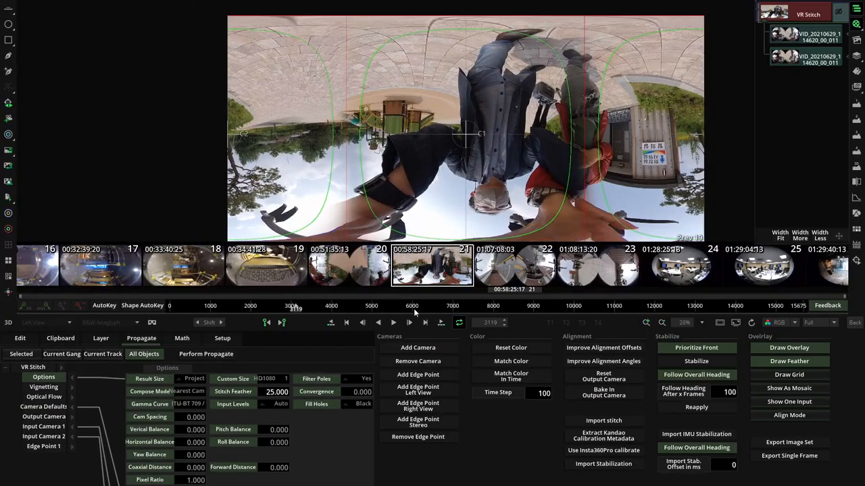
pyautogui.click(413, 308)
pyautogui.moveTo(493, 209); pyautogui.dragTo(494, 108)
pyautogui.moveTo(430, 110); pyautogui.dragTo(524, 117)
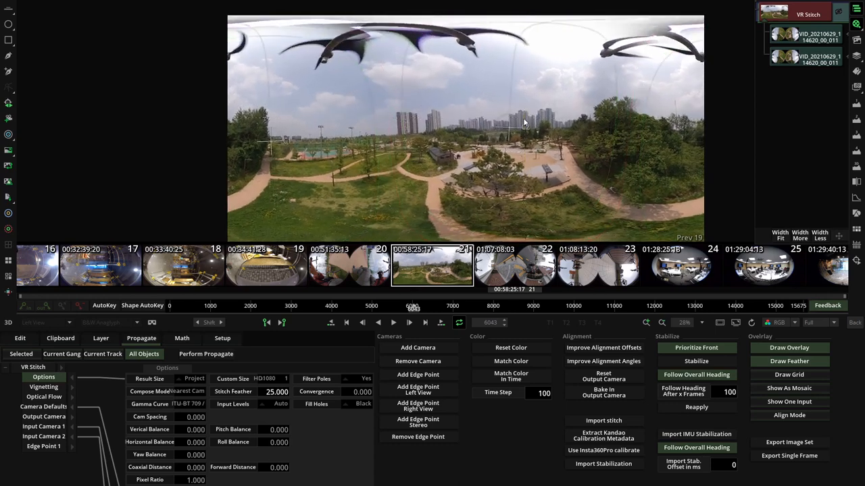
# Try Improve Alignment Offsets on the two-camera stitch, compare the seam with and without it, and undo it.
pyautogui.click(586, 348)
pyautogui.scroll(5, 416, 192)
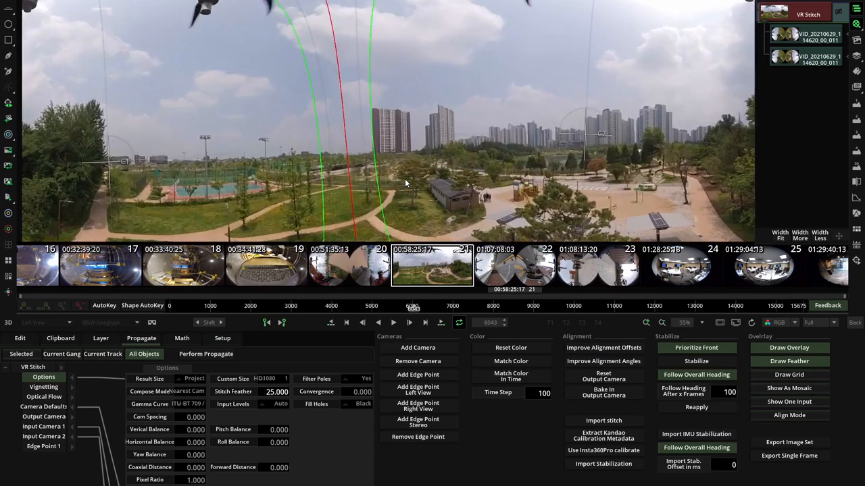
pyautogui.moveTo(531, 194); pyautogui.dragTo(529, 190)
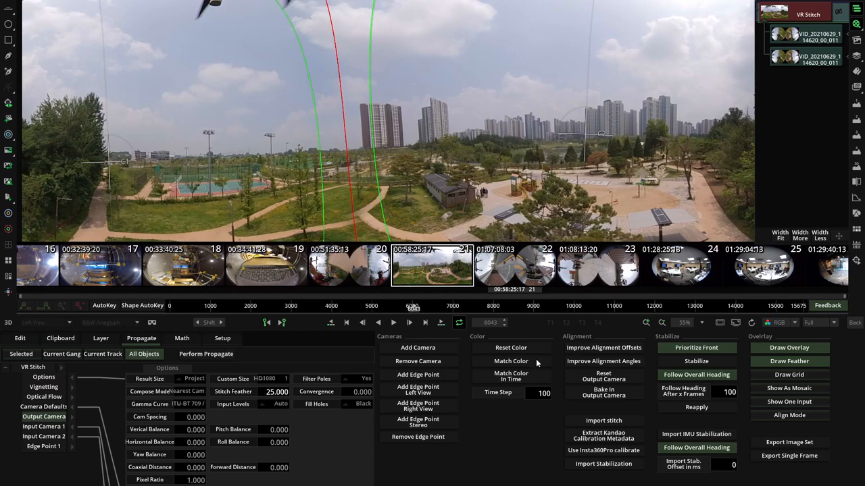
pyautogui.click(624, 349)
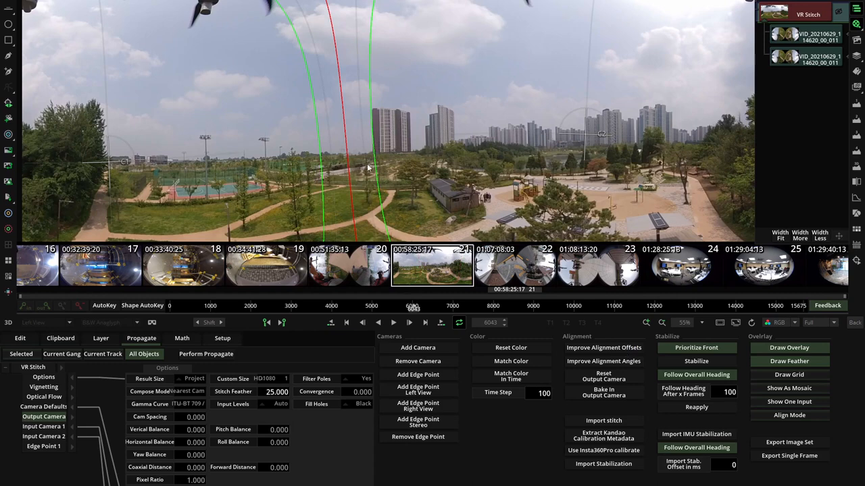
pyautogui.hotkey('ctrl', 'z')
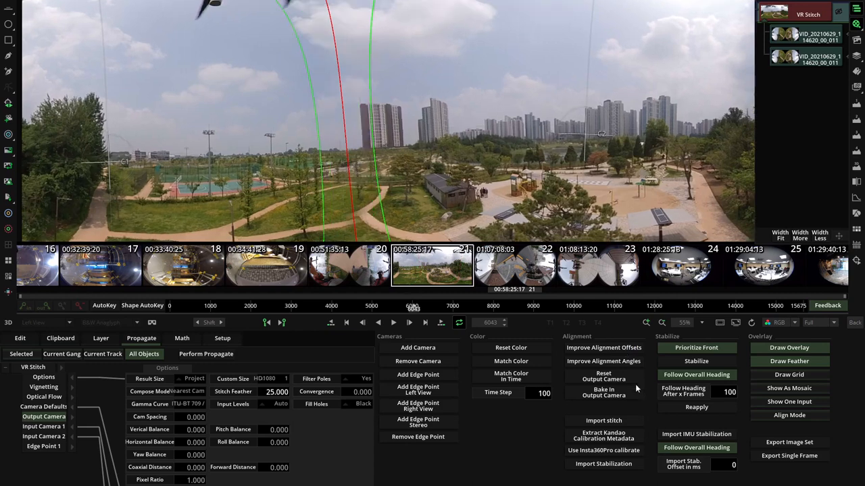
# Refine the two-camera alignment with Improve Alignment Angles and check the seam.
pyautogui.click(606, 362)
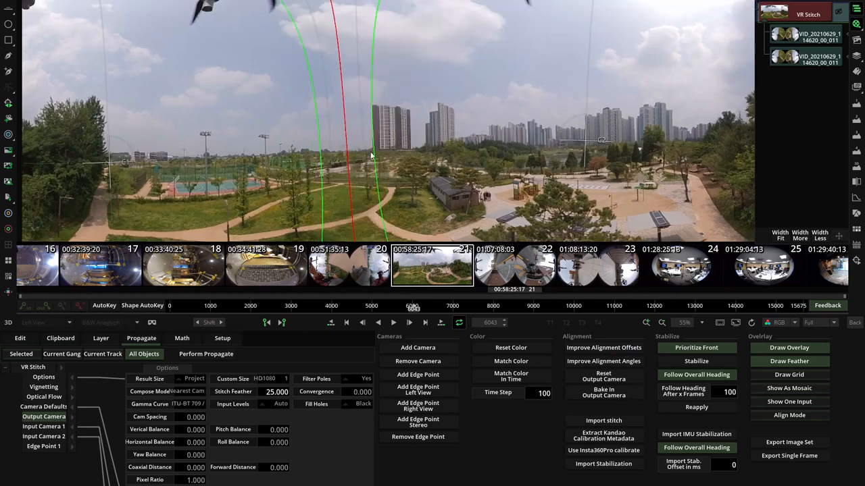
# Undo the last alignment change and rerun Improve Alignment Offsets and Improve Alignment Angles on the two-camera stitch.
pyautogui.hotkey('ctrl', 'z')
pyautogui.scroll(3, 379, 172)
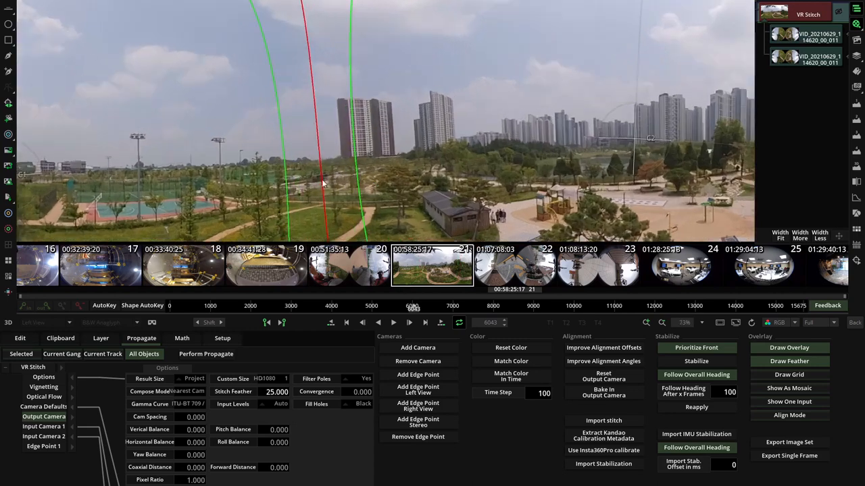
pyautogui.click(605, 349)
pyautogui.click(635, 363)
# Set the stitch's Compose Mode to OF Warp Nearest Camera and check the seam against the whole panorama.
pyautogui.click(190, 394)
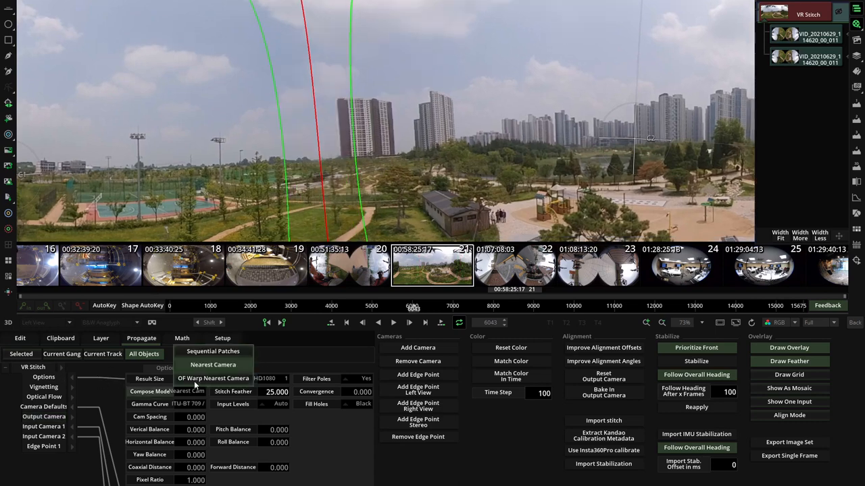
pyautogui.click(194, 381)
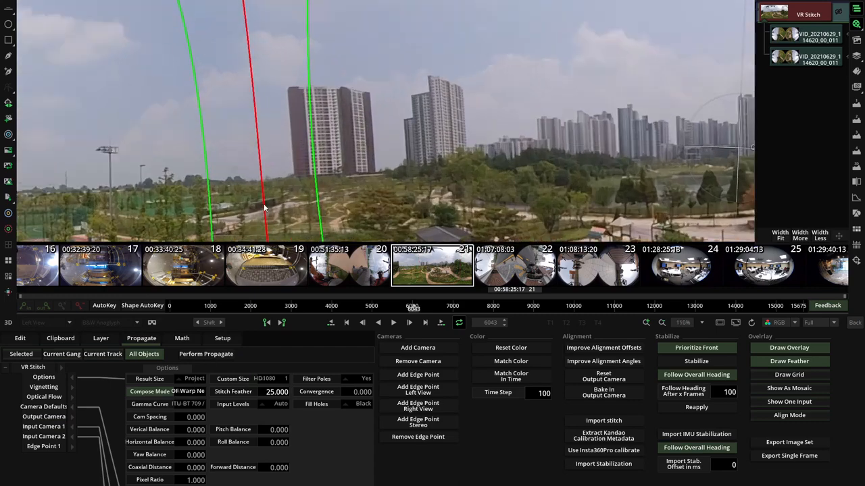
pyautogui.scroll(-4, 287, 213)
pyautogui.scroll(-3, 287, 213)
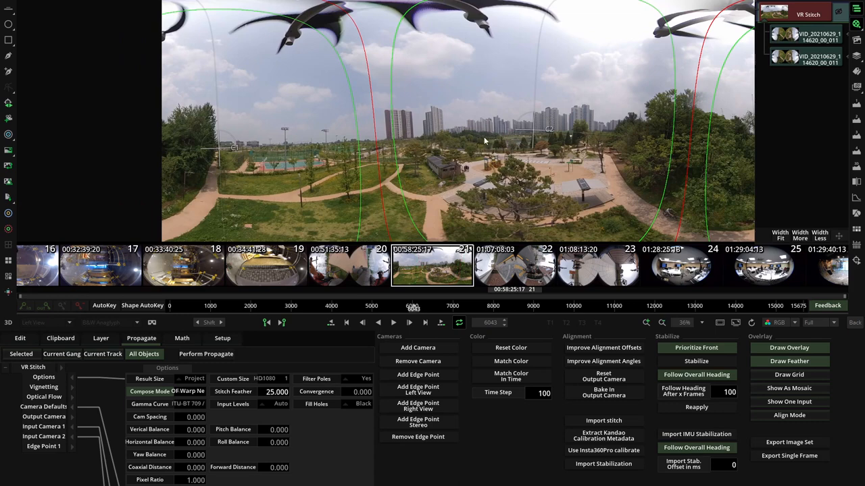
# Propagate all VR Stitch parameters of this shot to the current track and check the first dual-fisheye shot's stitch.
pyautogui.click(42, 366)
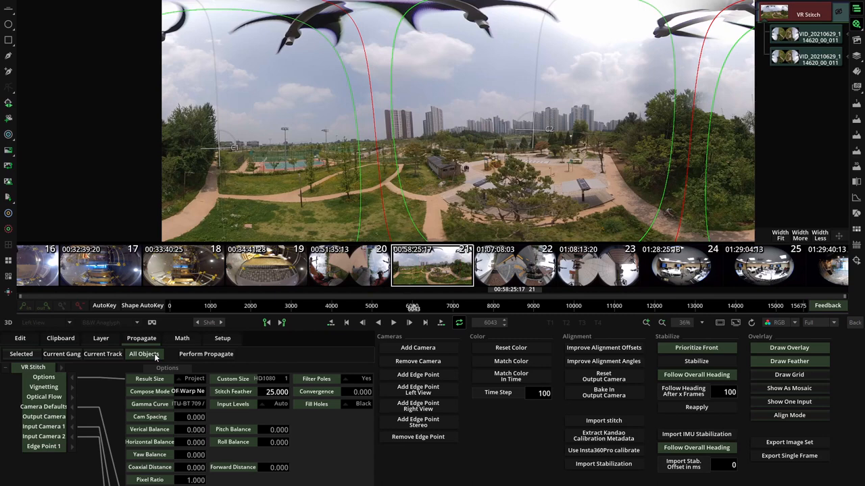
pyautogui.click(108, 355)
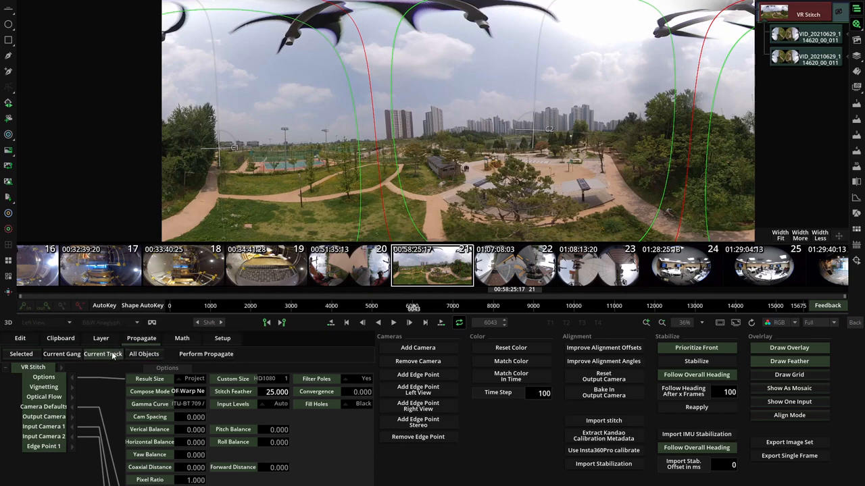
pyautogui.click(852, 322)
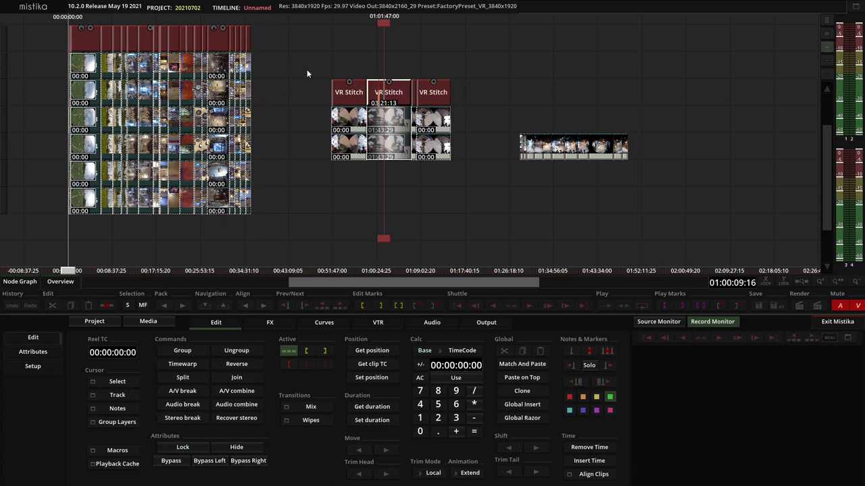
pyautogui.doubleClick(388, 95)
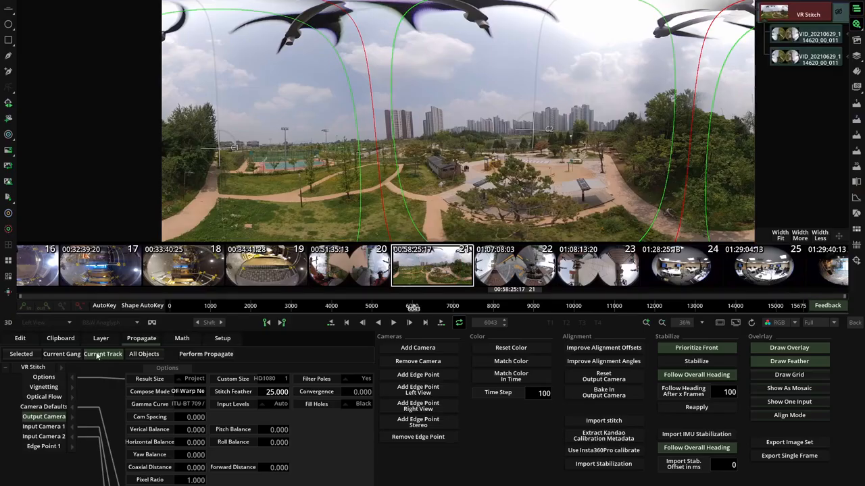
pyautogui.click(38, 368)
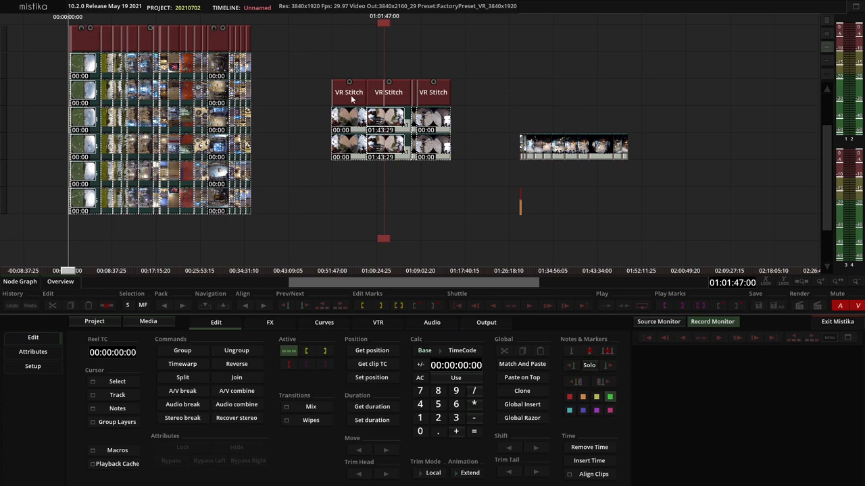
pyautogui.doubleClick(350, 99)
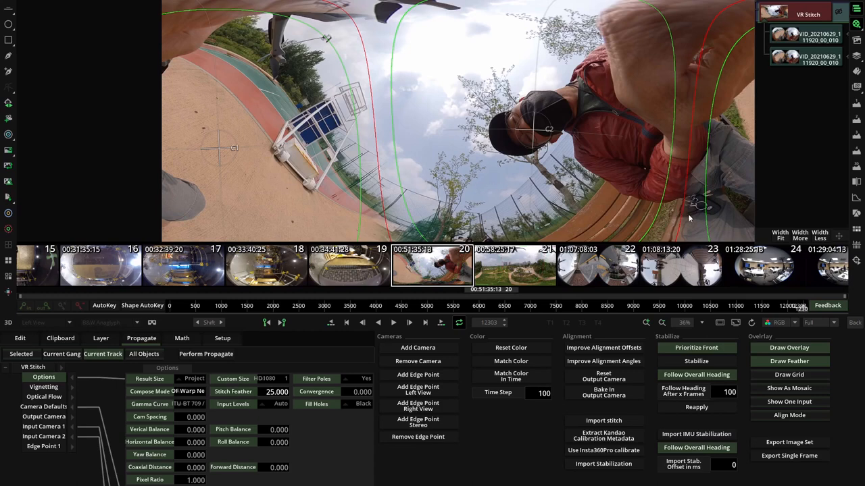
pyautogui.click(853, 323)
# Select the six-camera and dual-fisheye stacks together on the timeline and set the edit marks around the selection.
pyautogui.click(425, 213)
pyautogui.moveTo(385, 240); pyautogui.dragTo(444, 232)
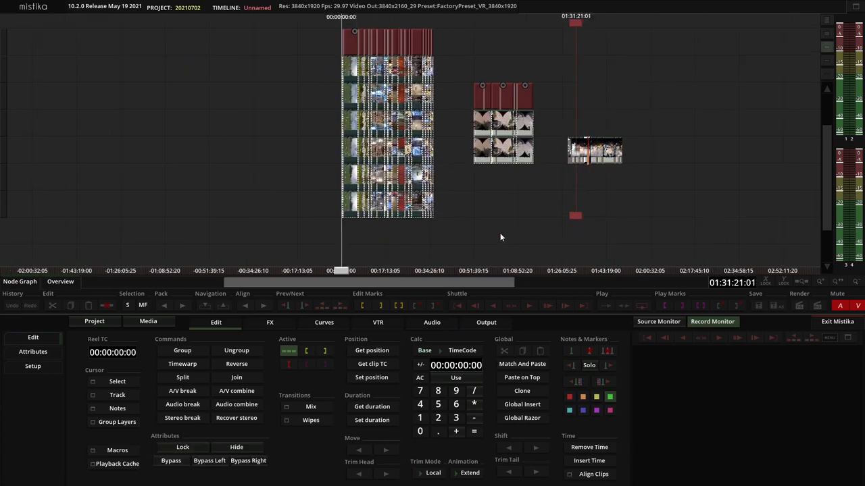
pyautogui.scroll(2, 501, 237)
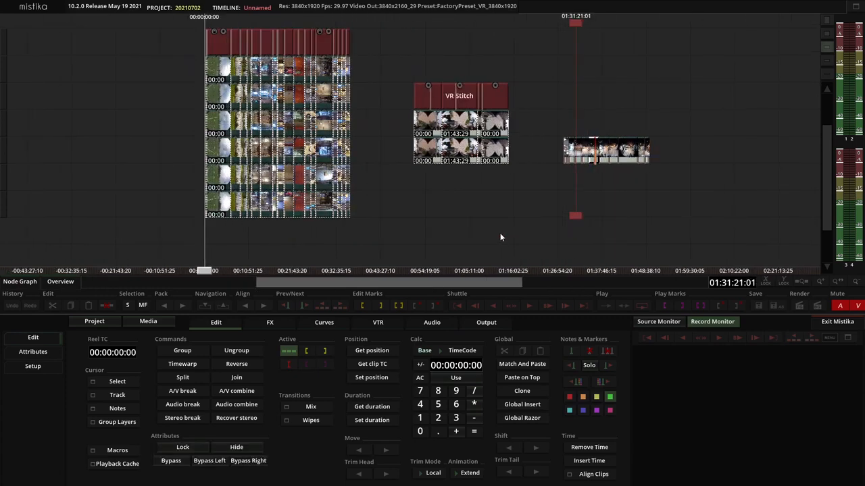
pyautogui.moveTo(575, 218); pyautogui.dragTo(426, 220)
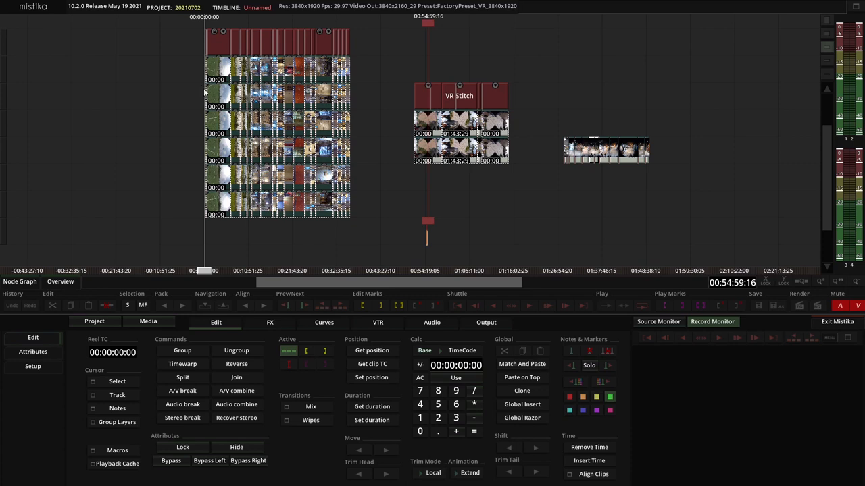
pyautogui.moveTo(194, 21); pyautogui.dragTo(500, 221)
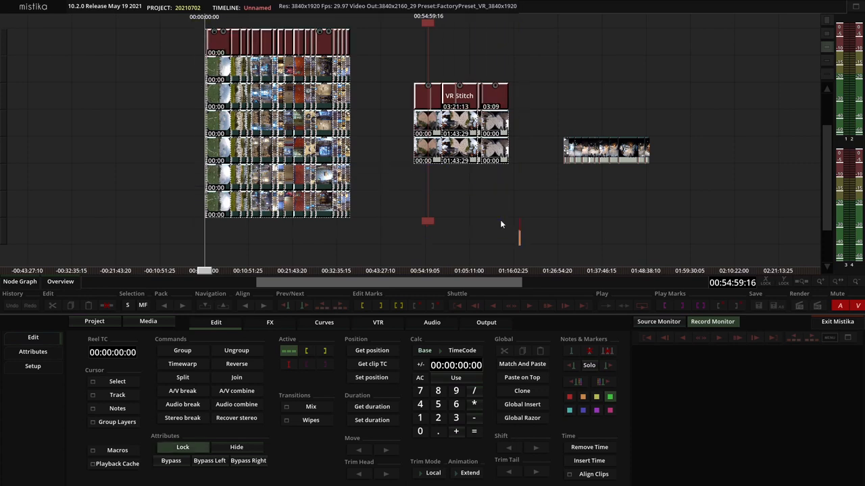
pyautogui.click(160, 47)
pyautogui.moveTo(153, 25); pyautogui.dragTo(531, 237)
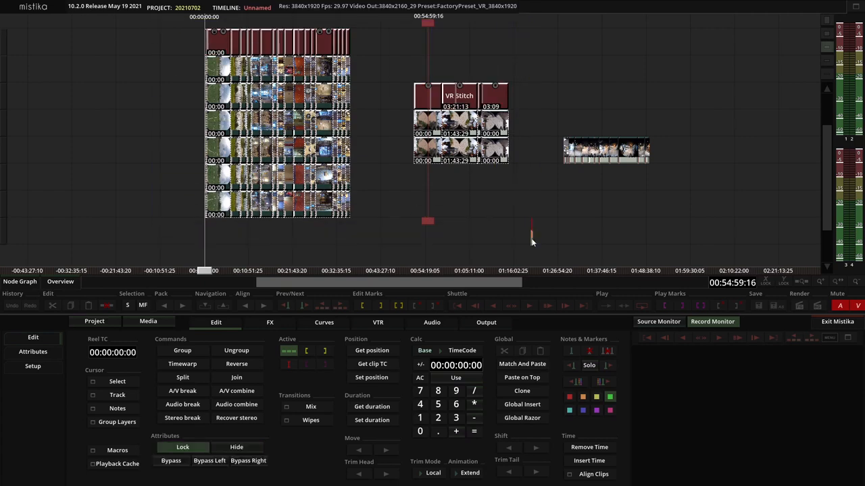
pyautogui.click(398, 306)
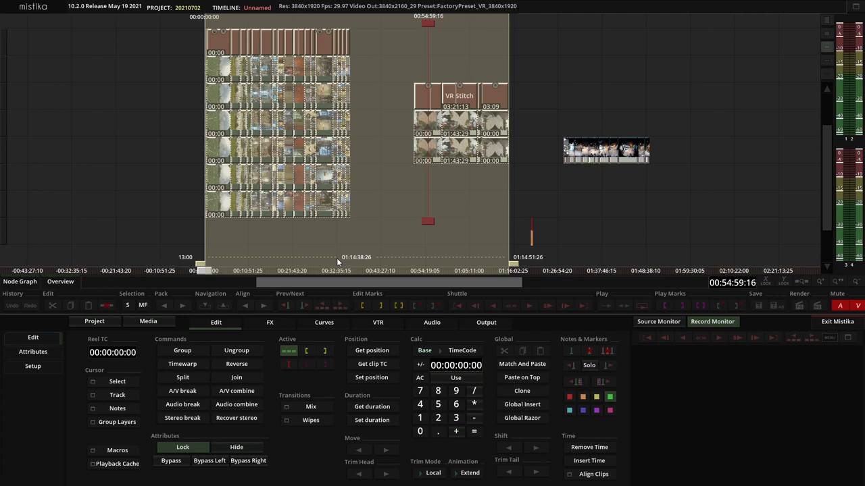
# Configure the render output as a Quicktime movie with the MOV ProRes codec and no audio.
pyautogui.click(484, 322)
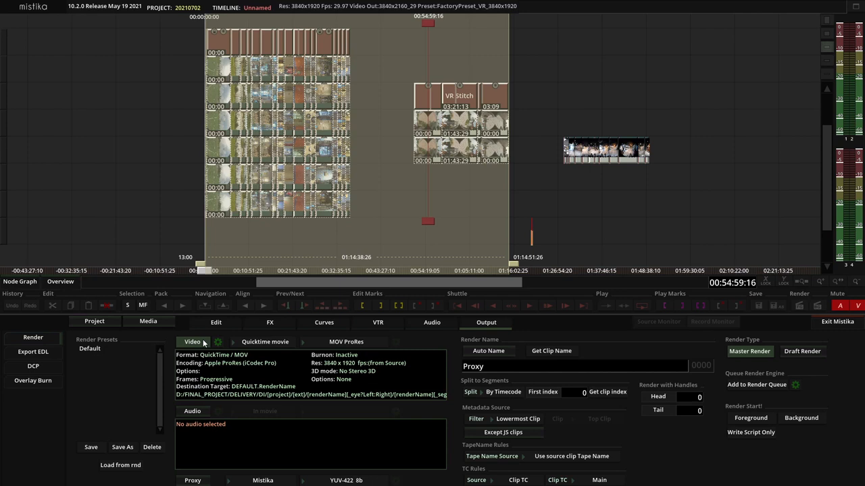
pyautogui.click(200, 412)
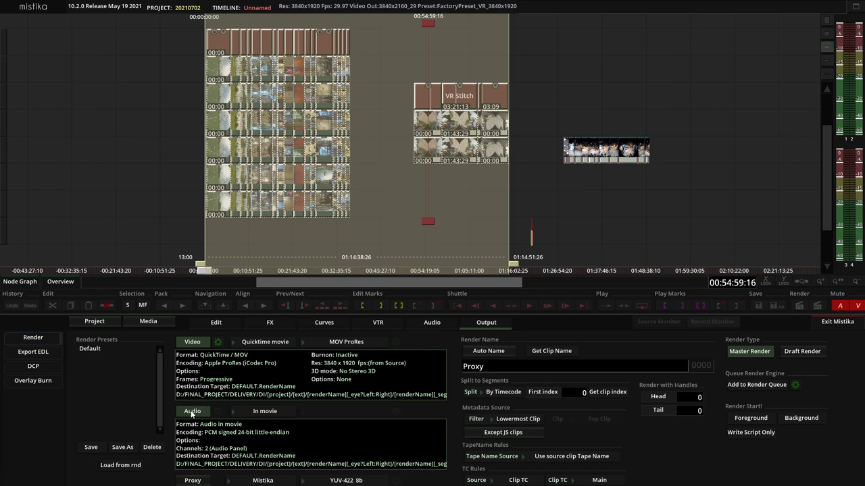
pyautogui.click(192, 413)
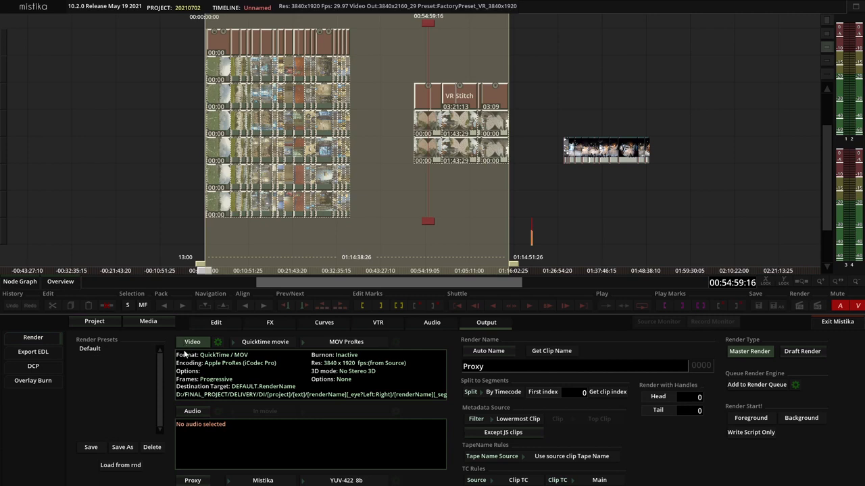
pyautogui.click(260, 344)
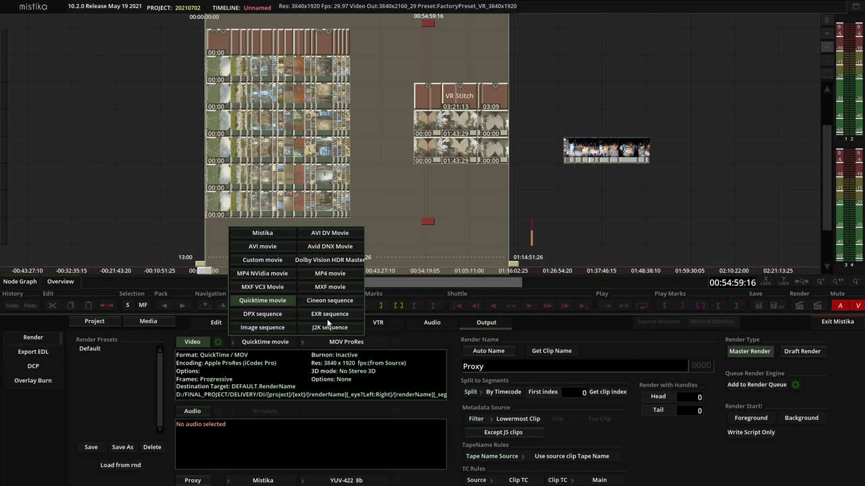
pyautogui.click(286, 300)
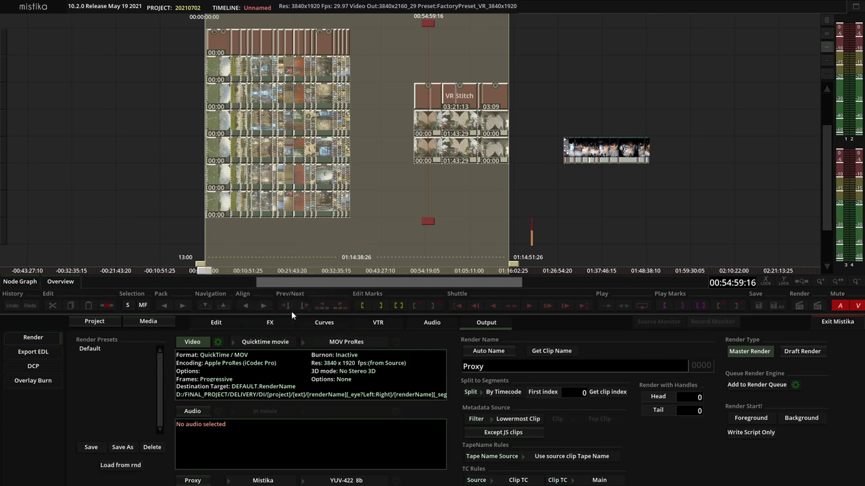
pyautogui.click(335, 342)
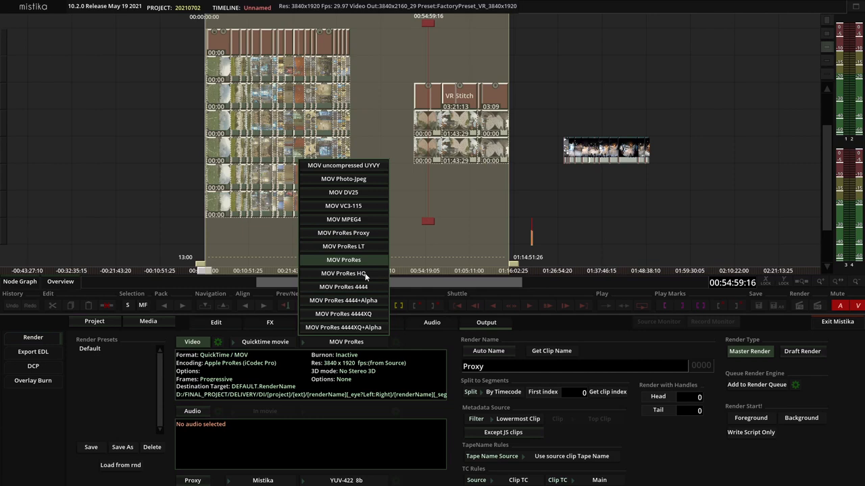
pyautogui.click(330, 262)
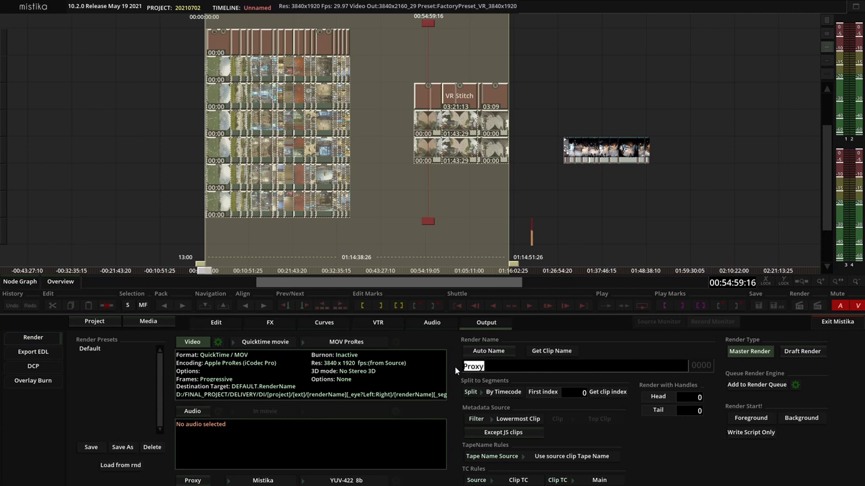
# Keep the render name Proxy, split the render By Timecode, and start a foreground render of the edit marks.
pyautogui.click(503, 368)
pyautogui.click(508, 391)
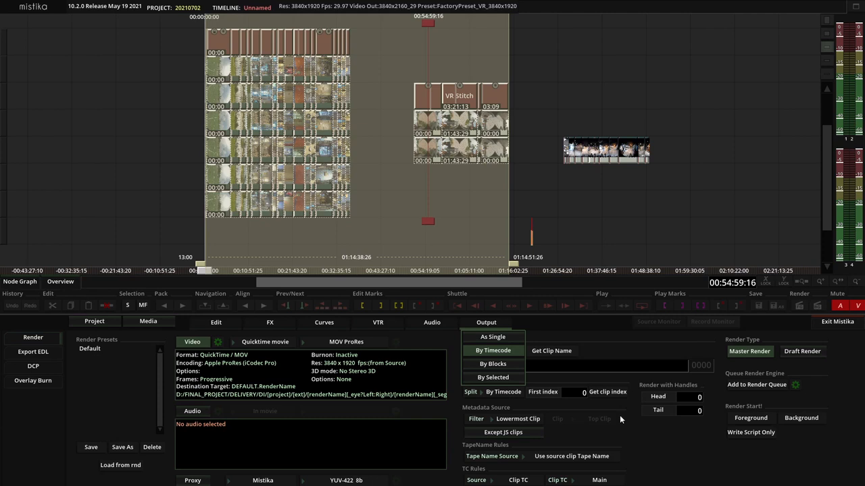
pyautogui.click(498, 351)
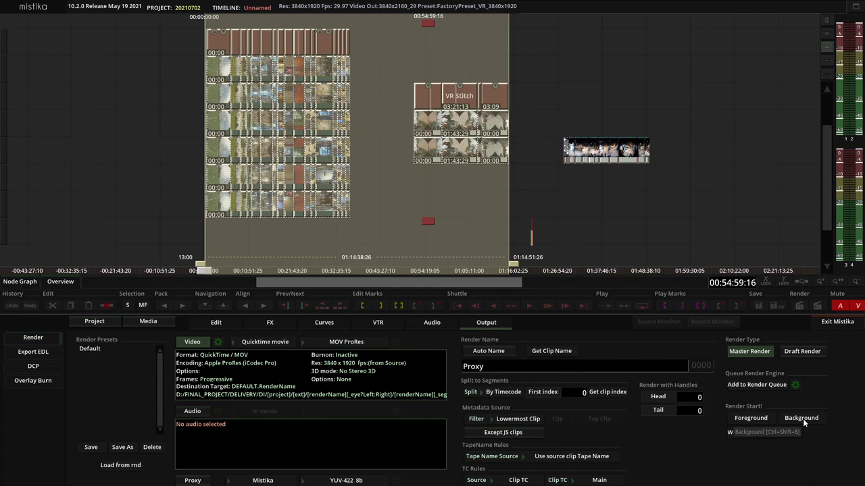
pyautogui.click(762, 419)
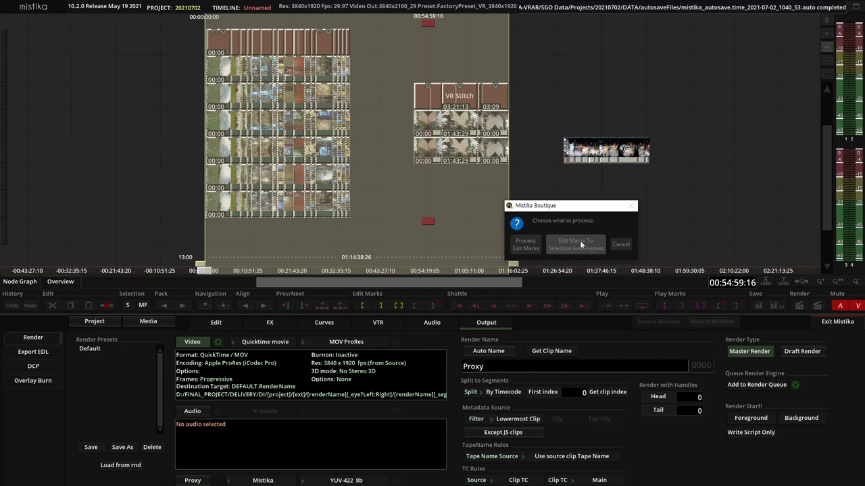
pyautogui.click(530, 243)
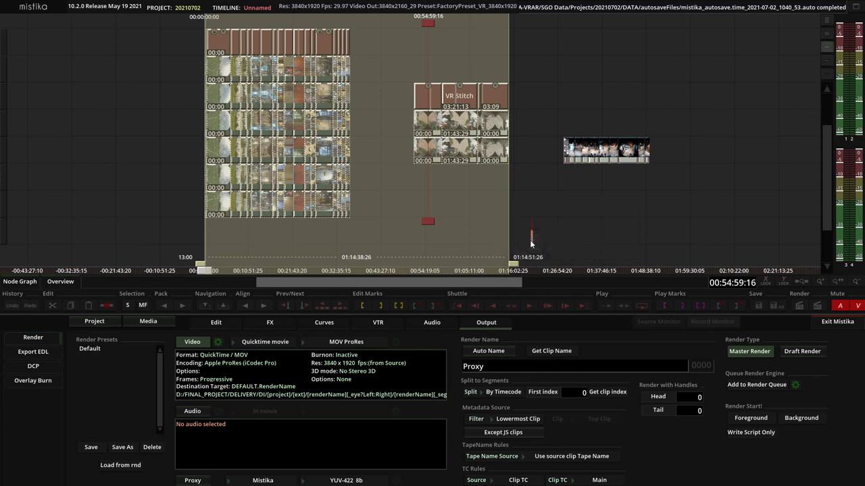